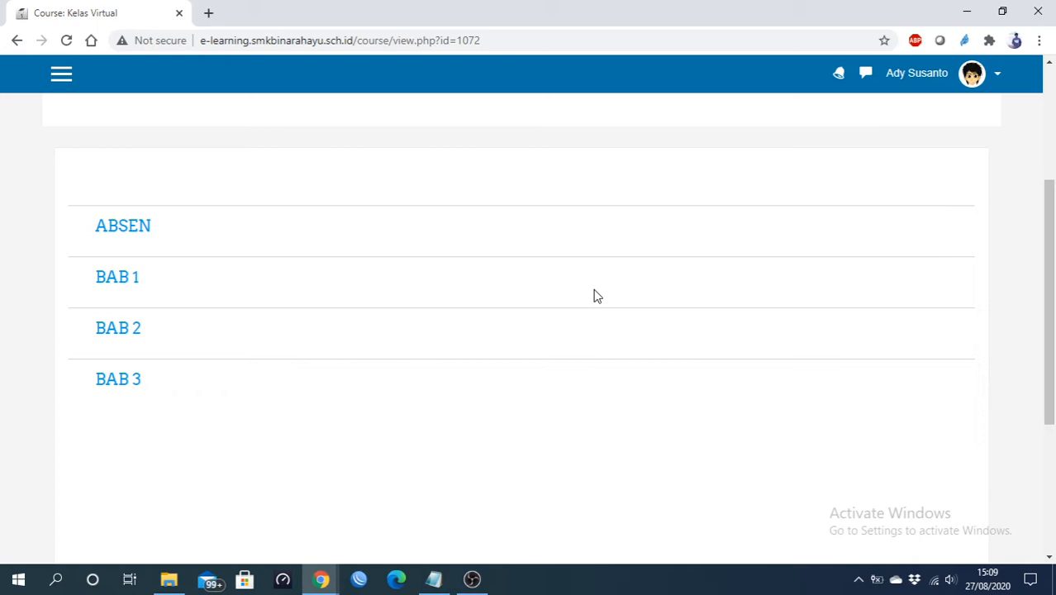
# - Review the lesson day, class hours and attendance time in the Notepad schedule, and return to the Kelas Virtual course page
pyautogui.scroll(1, 570, 287)
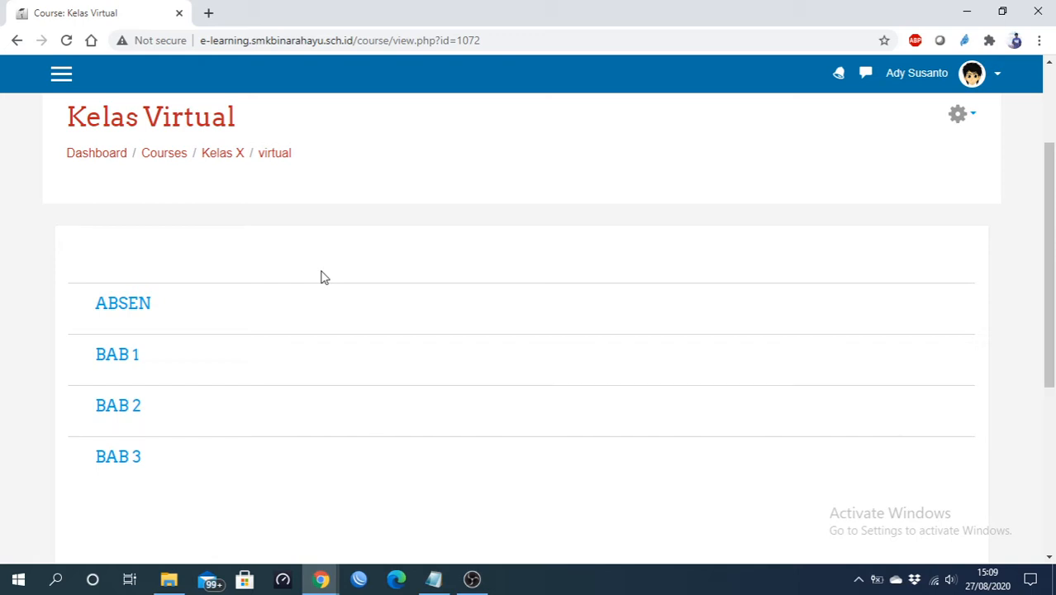
pyautogui.scroll(1, 324, 277)
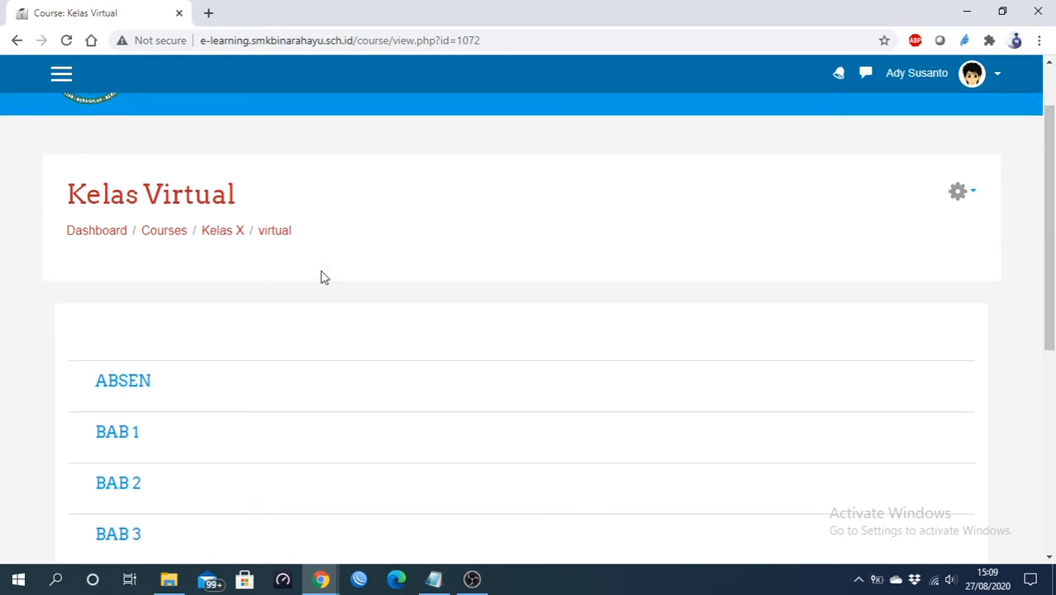
pyautogui.click(436, 580)
pyautogui.moveTo(426, 174); pyautogui.dragTo(489, 148)
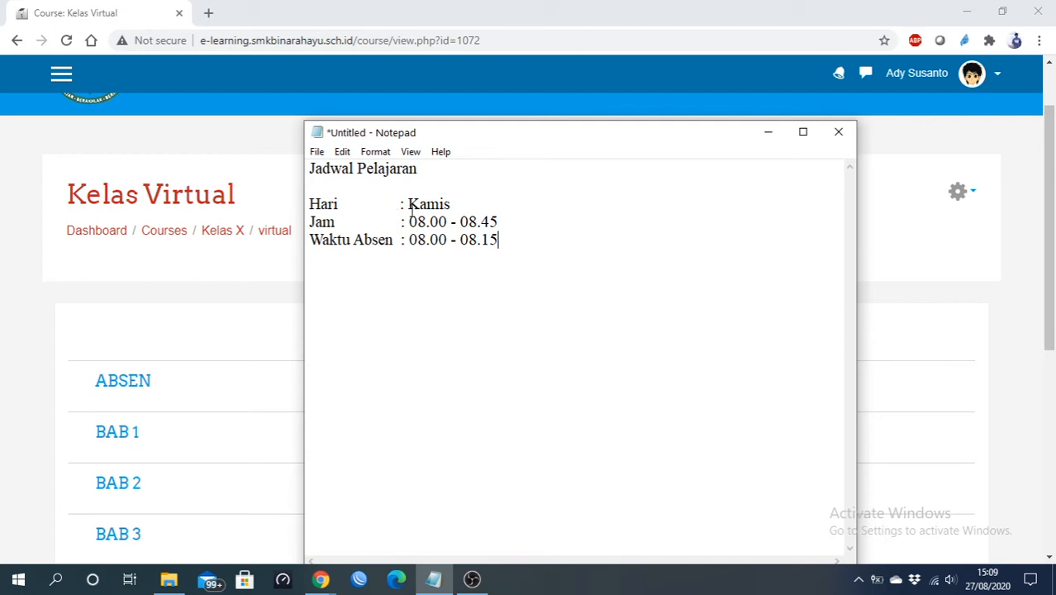
pyautogui.moveTo(411, 203); pyautogui.dragTo(456, 202)
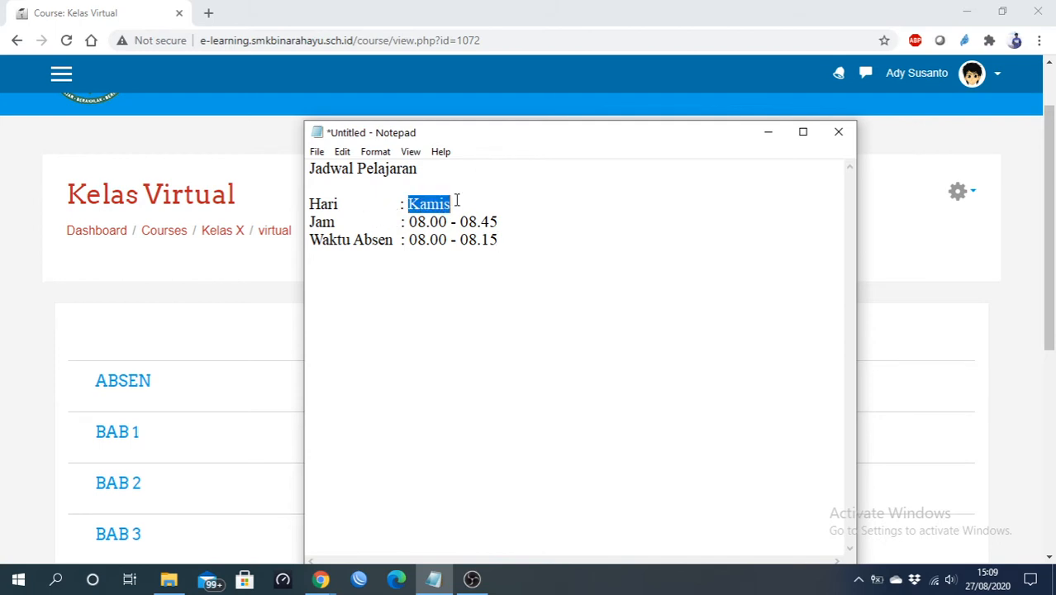
pyautogui.click(544, 221)
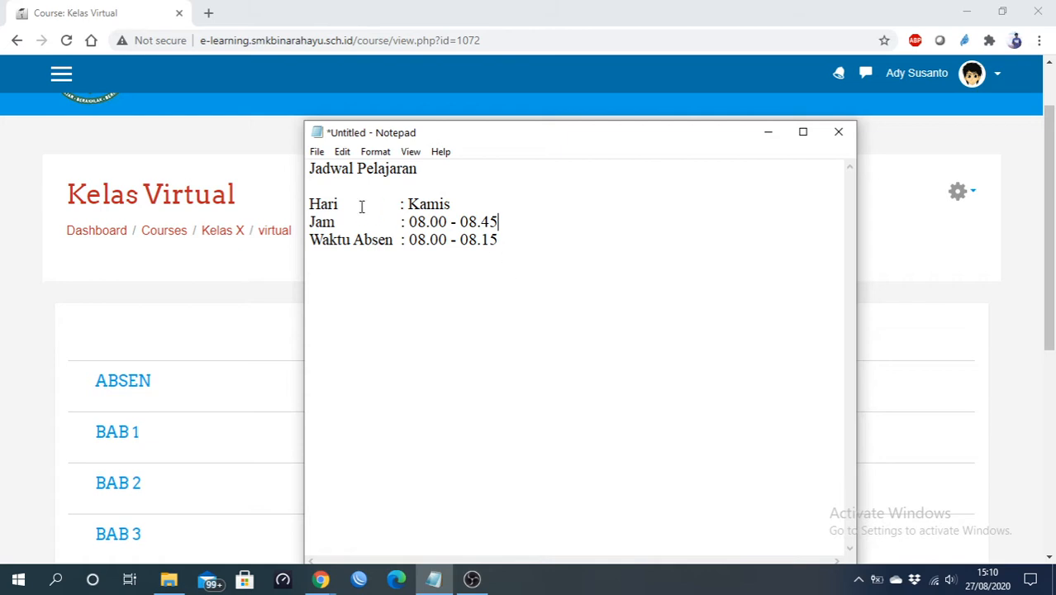
pyautogui.moveTo(310, 169); pyautogui.dragTo(496, 256)
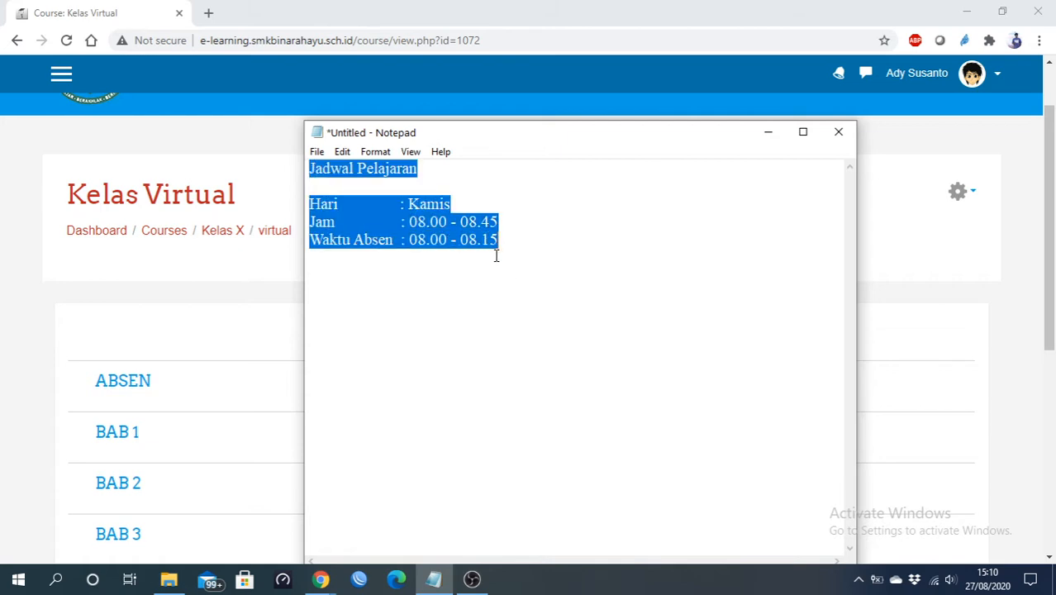
pyautogui.click(606, 214)
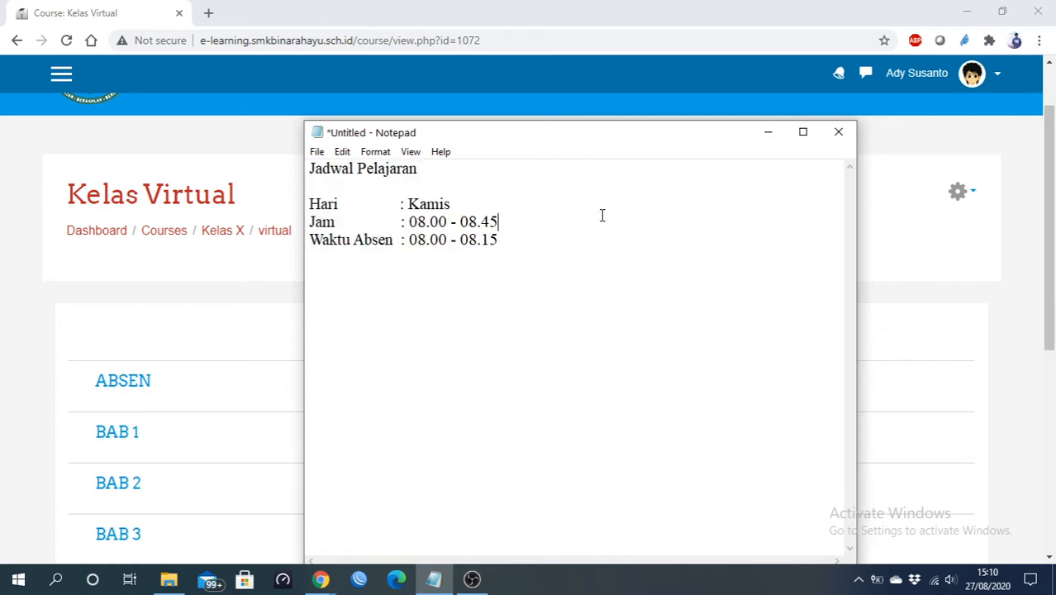
pyautogui.click(770, 142)
# - Turn on editing for the Kelas Virtual course
pyautogui.scroll(1, 454, 212)
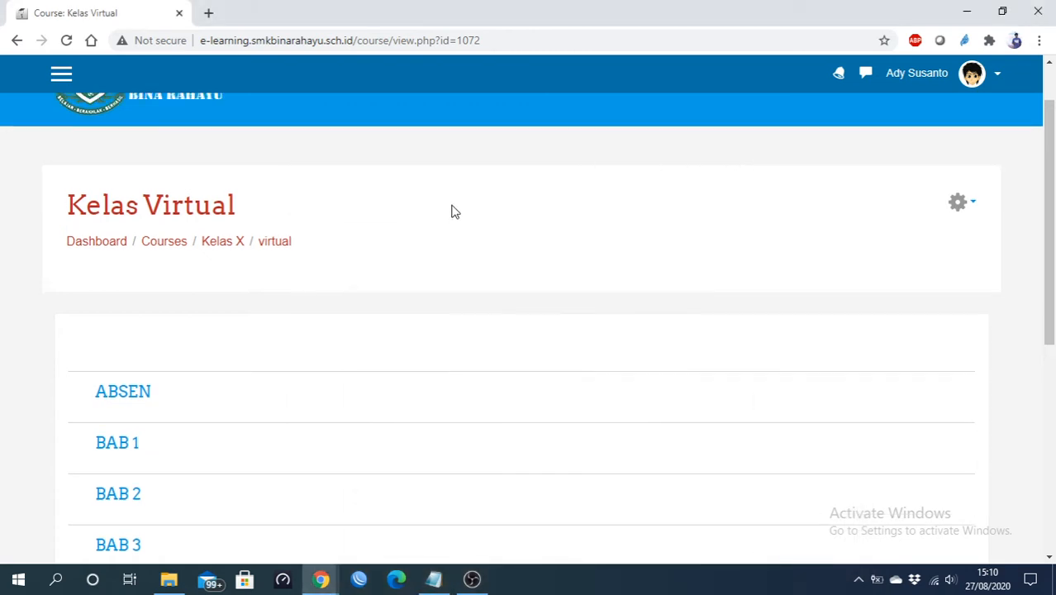
pyautogui.scroll(1, 451, 211)
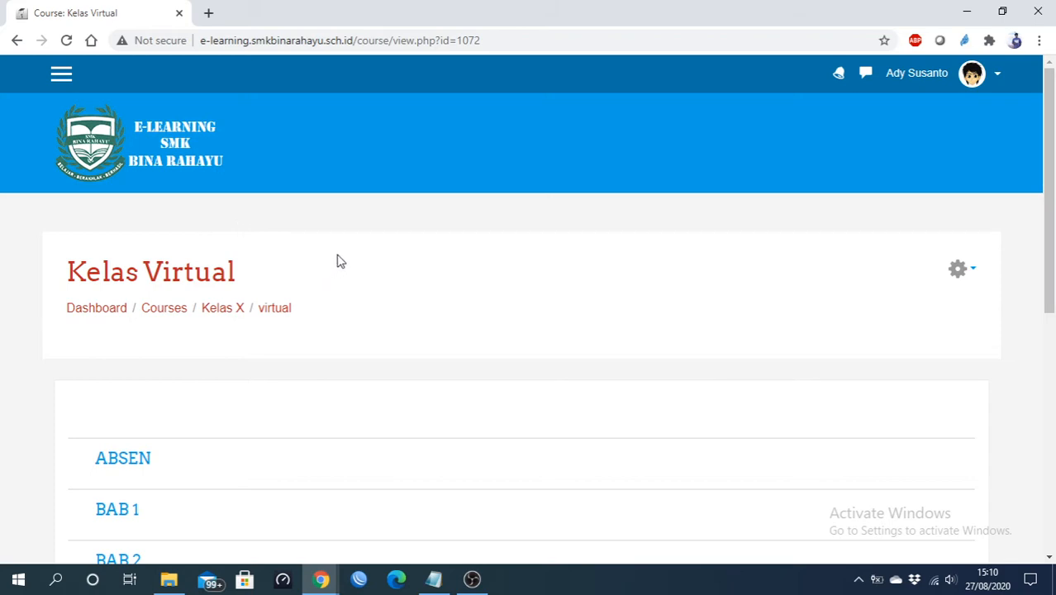
pyautogui.scroll(-1, 336, 261)
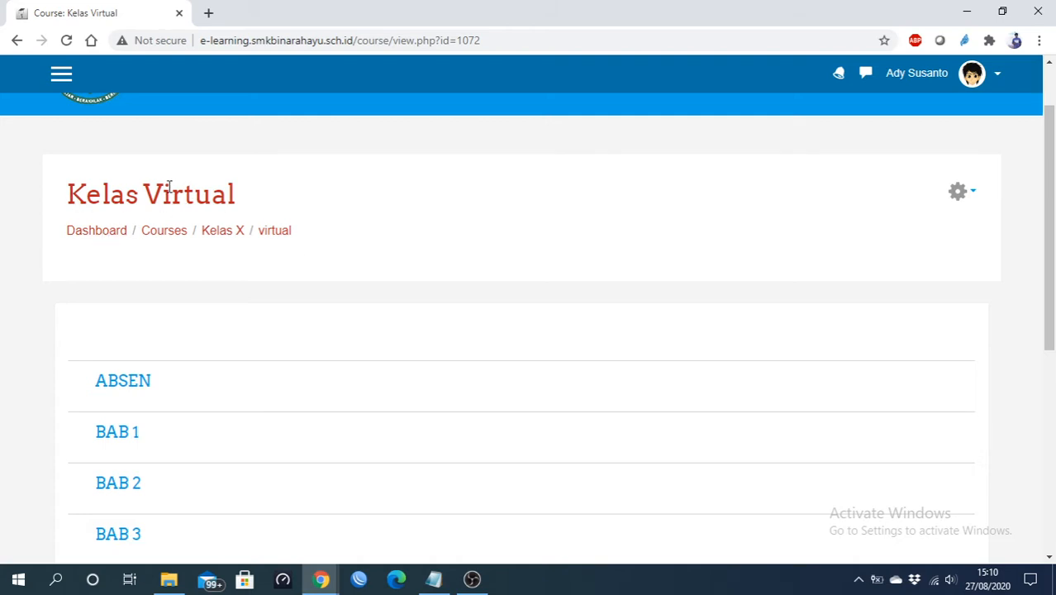
pyautogui.scroll(-1, 349, 219)
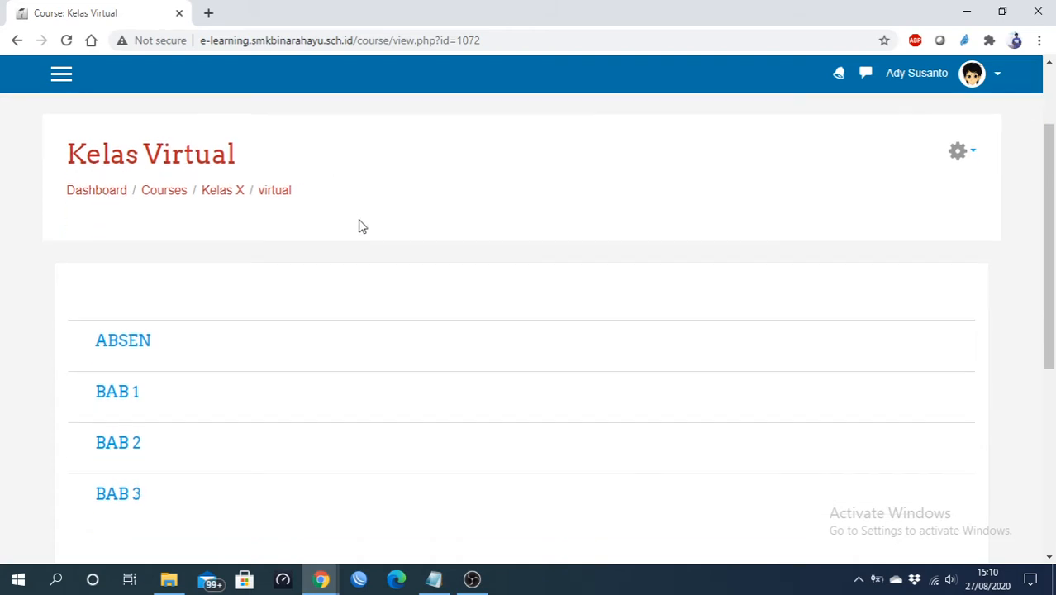
pyautogui.scroll(1, 319, 214)
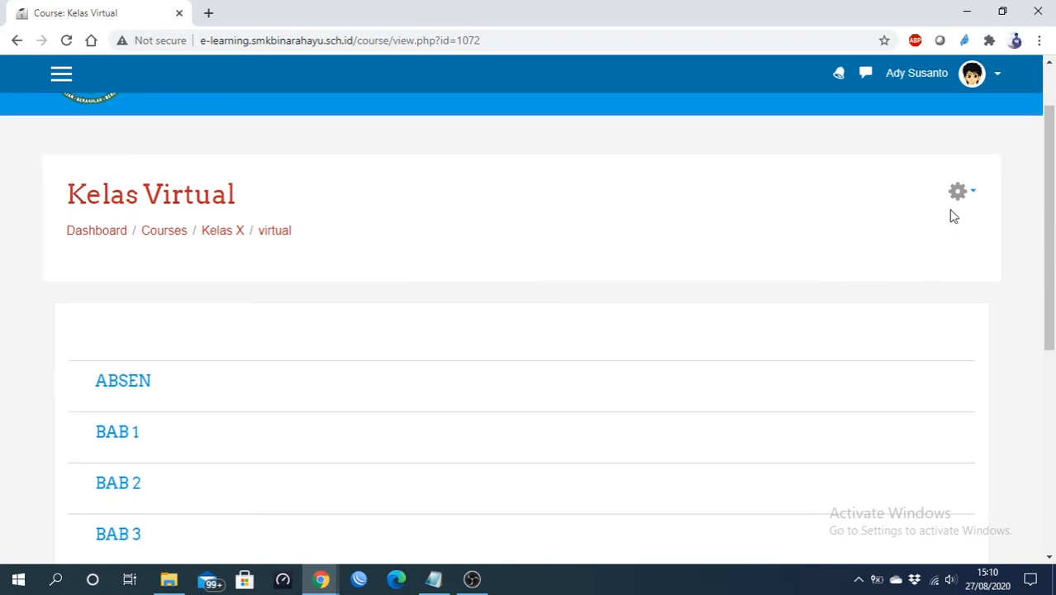
pyautogui.click(961, 191)
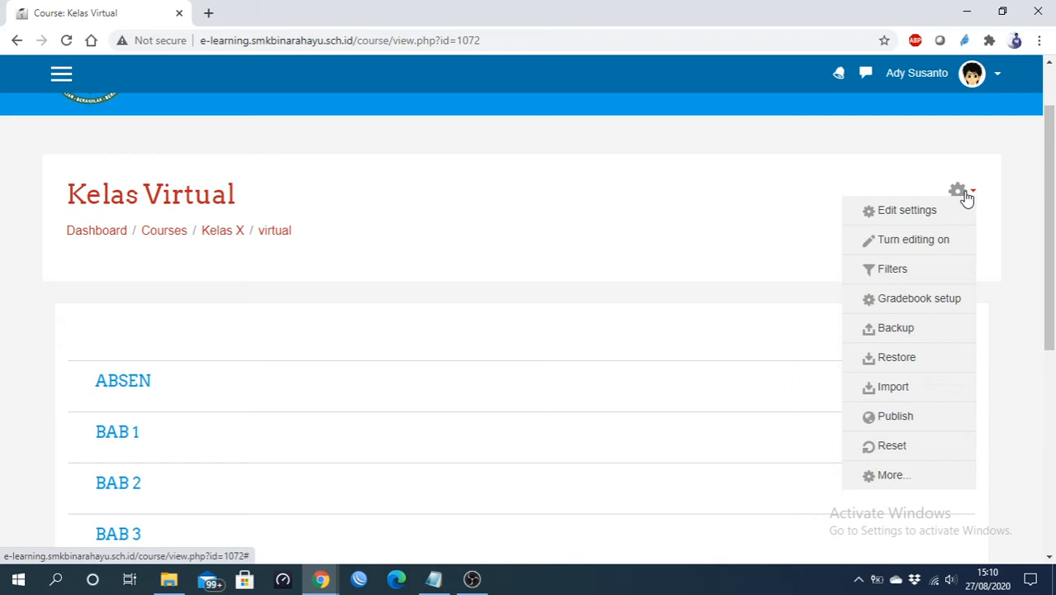
pyautogui.click(915, 241)
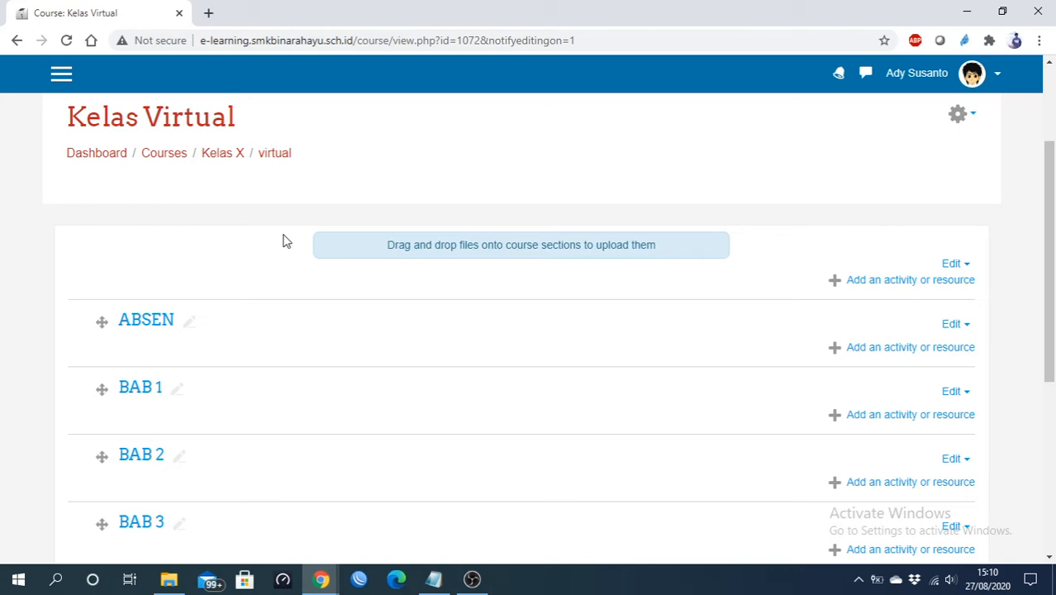
# - Add an Attendance activity to the ABSEN section of the course
pyautogui.scroll(-1, 248, 220)
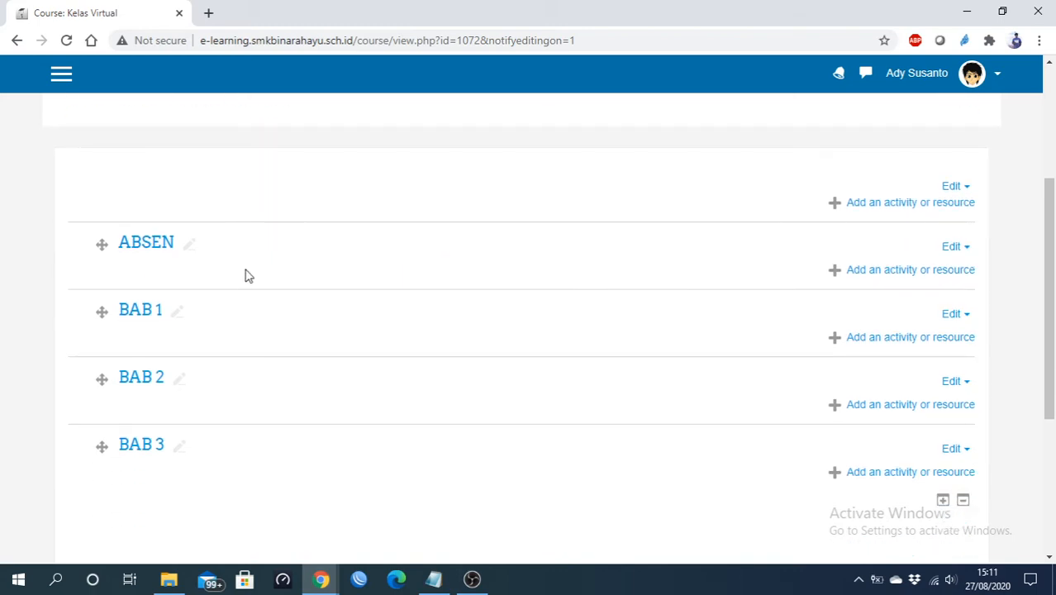
pyautogui.scroll(-1, 231, 281)
pyautogui.scroll(-2, 230, 280)
pyautogui.scroll(2, 226, 278)
pyautogui.scroll(1, 99, 217)
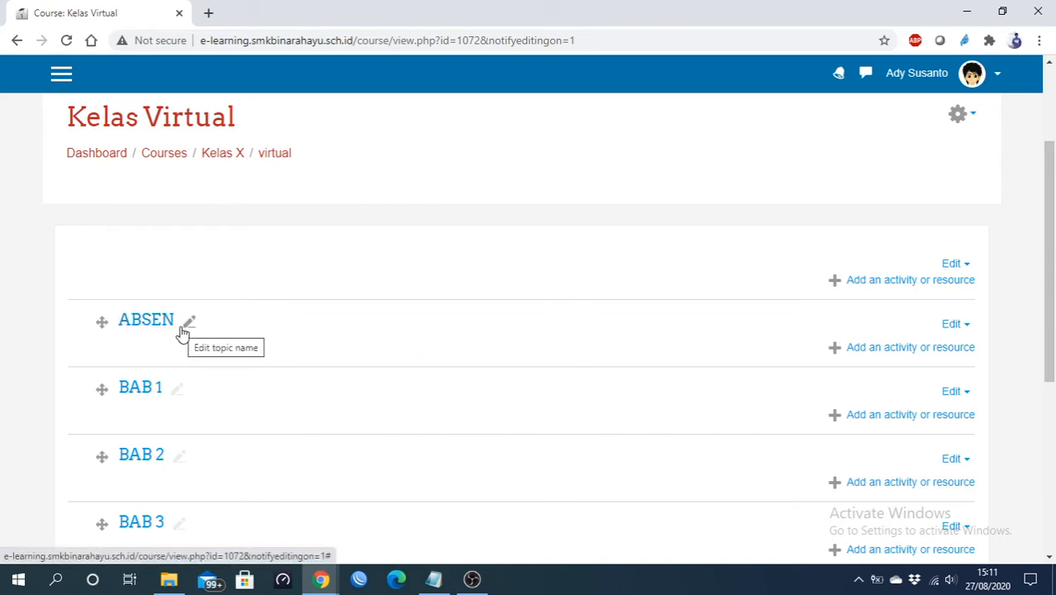
pyautogui.scroll(-1, 194, 347)
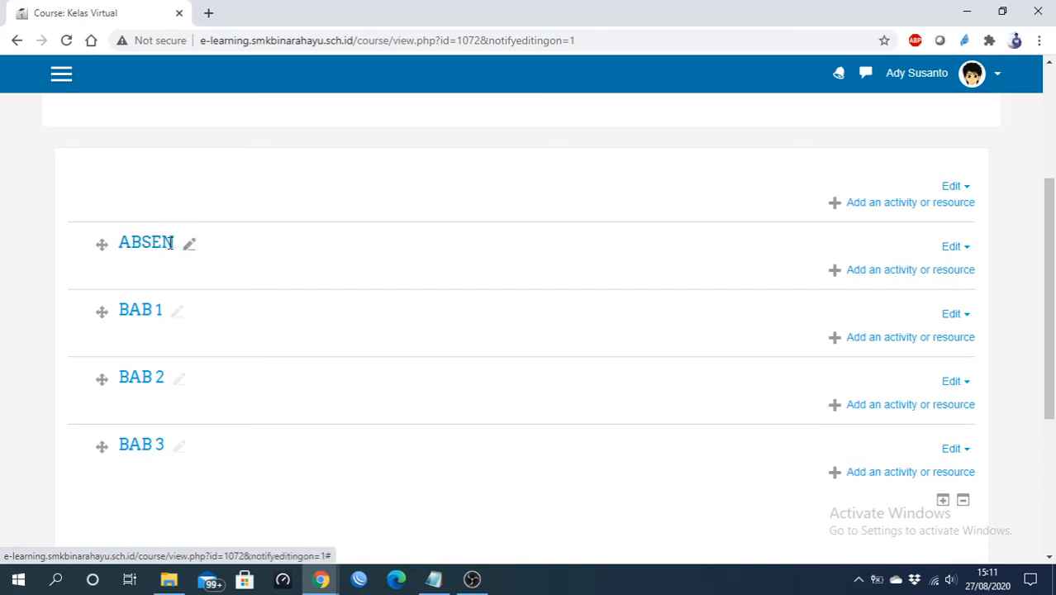
pyautogui.click(883, 271)
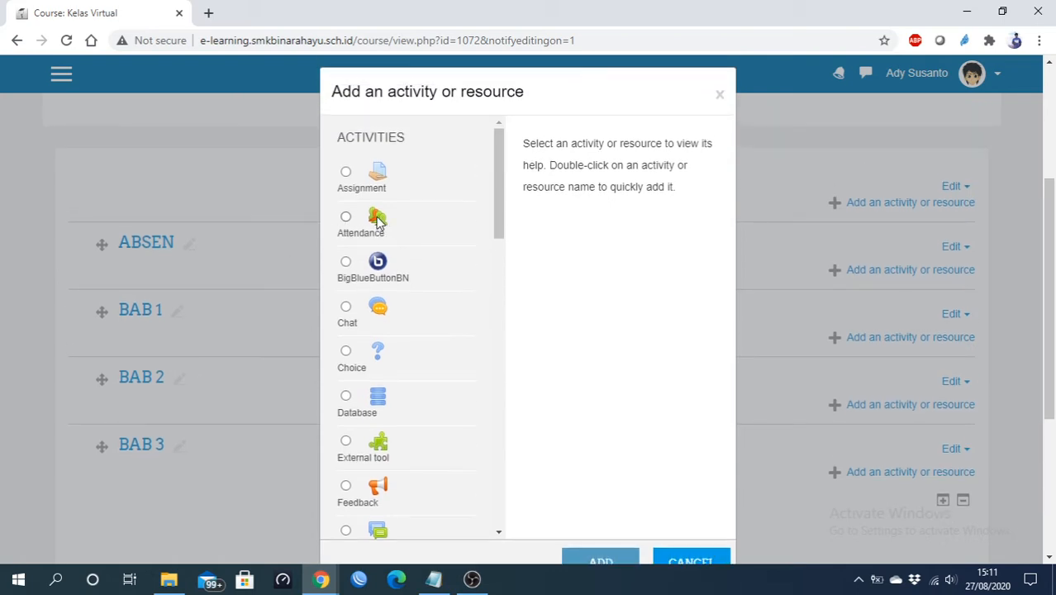
pyautogui.click(378, 219)
pyautogui.scroll(-1, 272, 276)
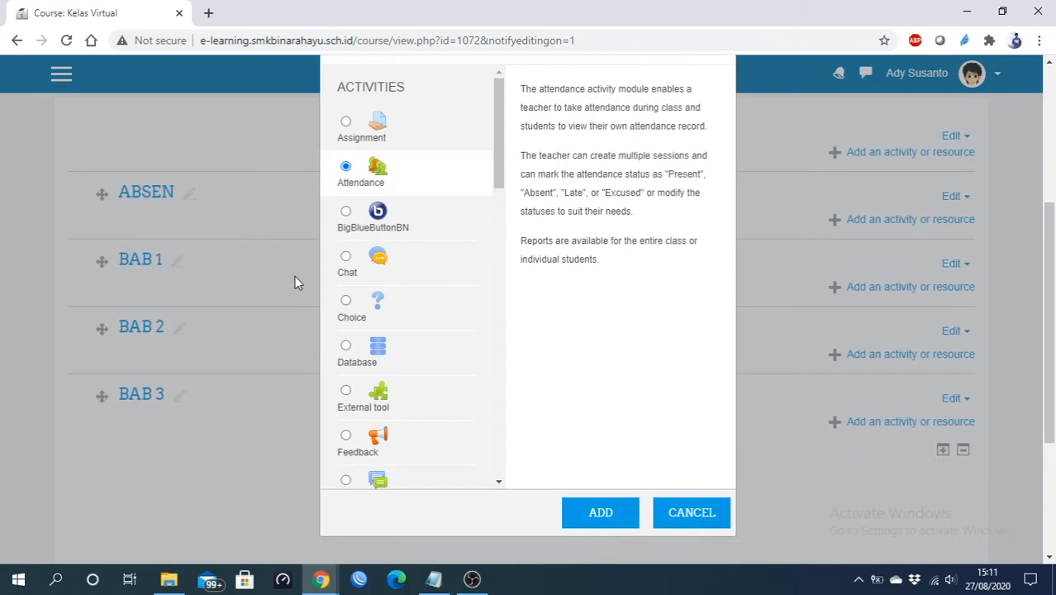
pyautogui.click(597, 484)
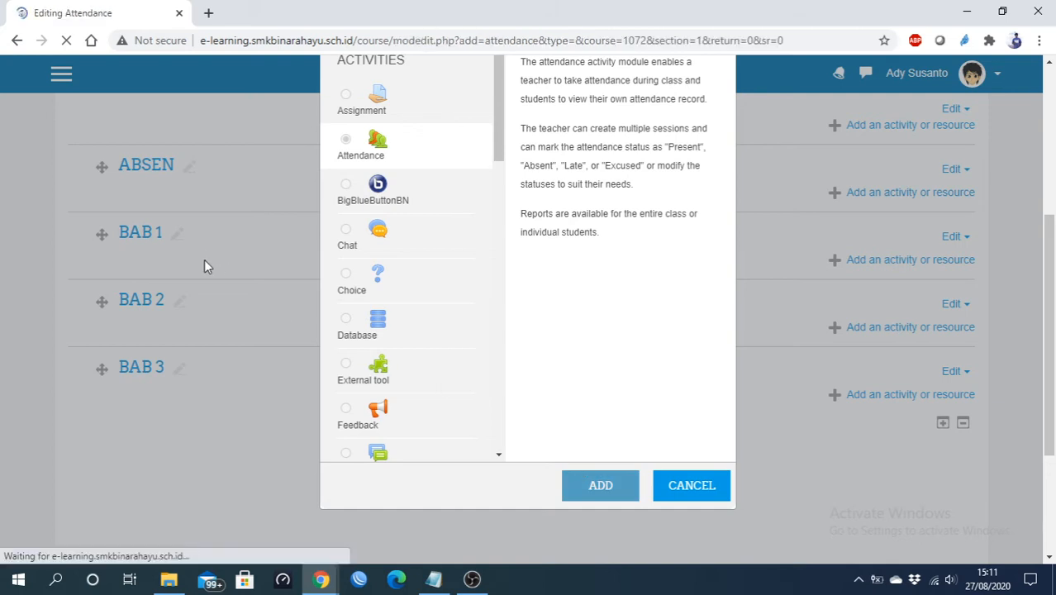
# - Name the new attendance activity ABSEN, keep the other settings at their defaults, and save and display it
pyautogui.scroll(-3, 205, 244)
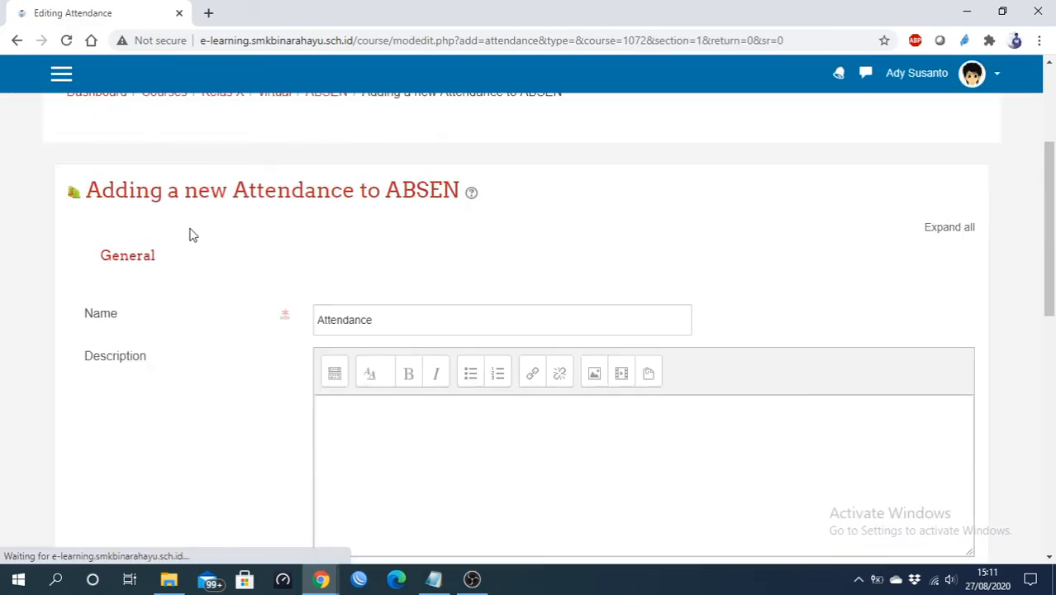
pyautogui.moveTo(390, 320); pyautogui.dragTo(306, 320)
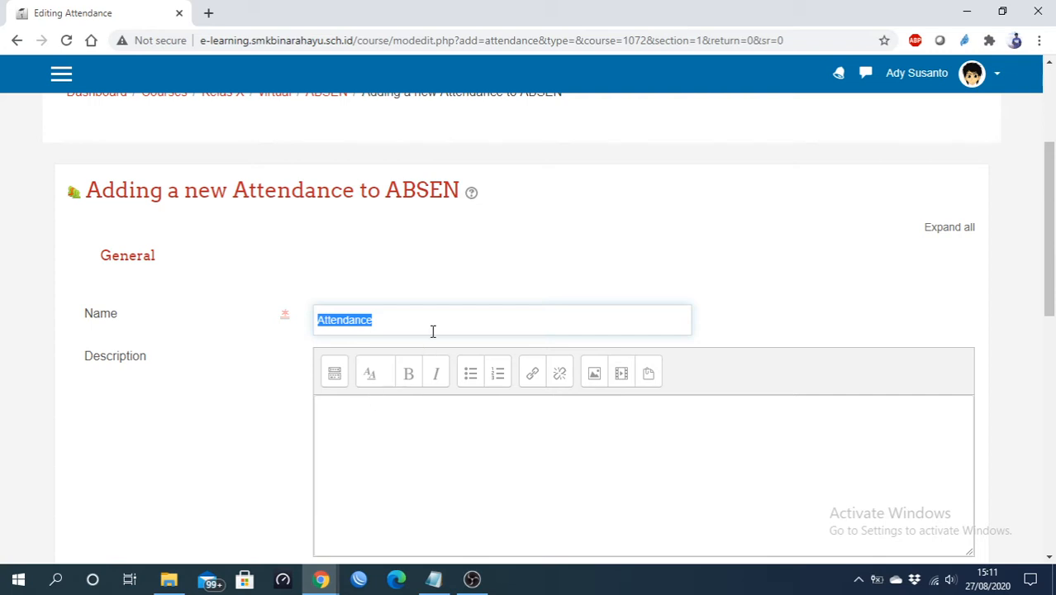
pyautogui.write('a')
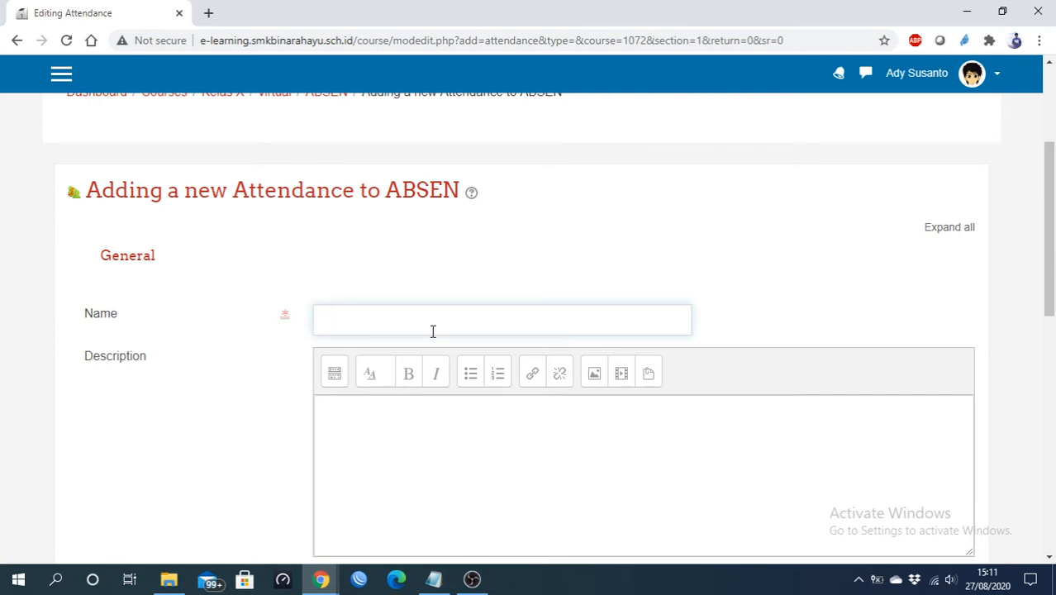
pyautogui.write('BE')
pyautogui.write('EN')
pyautogui.scroll(-4, 432, 330)
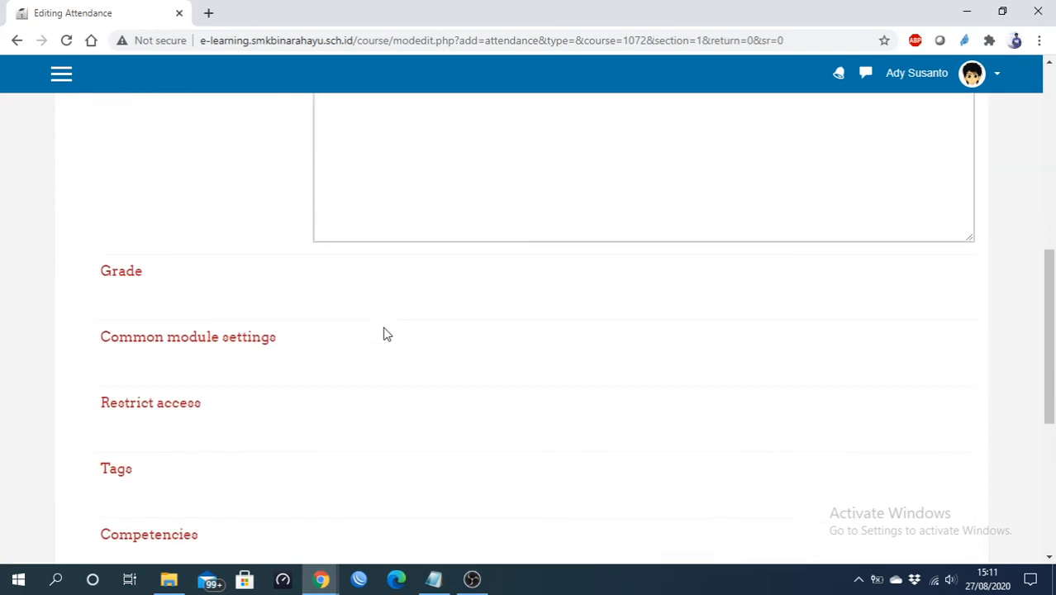
pyautogui.scroll(-2, 384, 334)
pyautogui.scroll(-1, 367, 395)
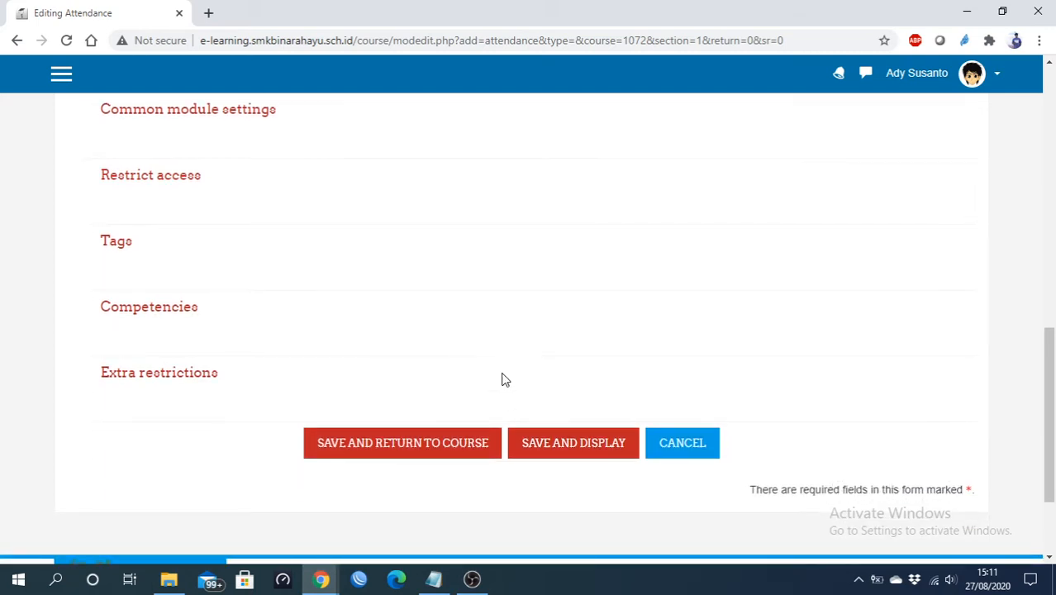
pyautogui.click(574, 443)
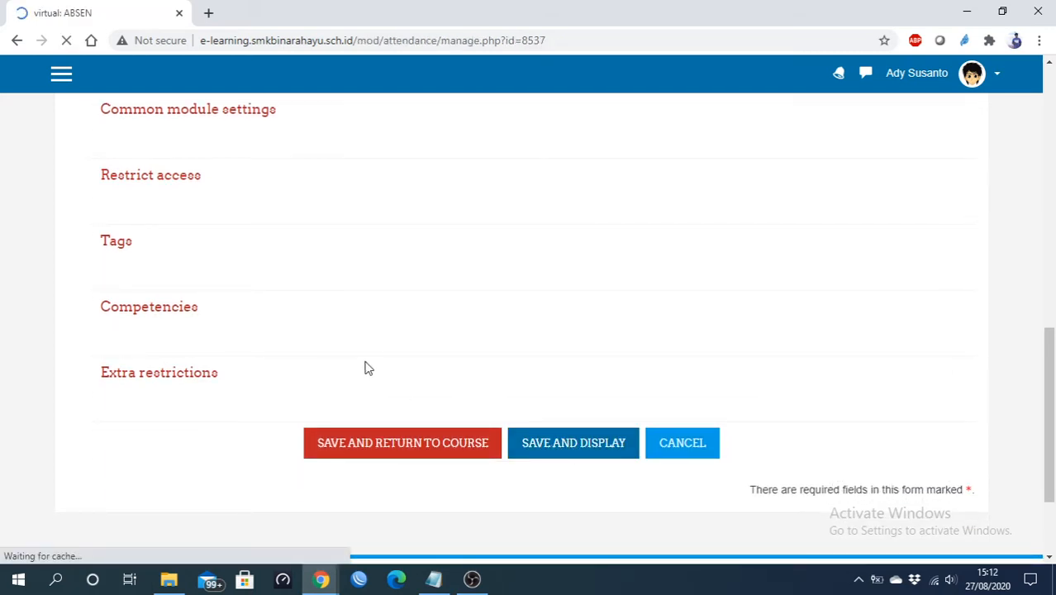
# - In the attendance activity's status set, change the first status to acronym H with the description HADIR
pyautogui.scroll(-3, 366, 368)
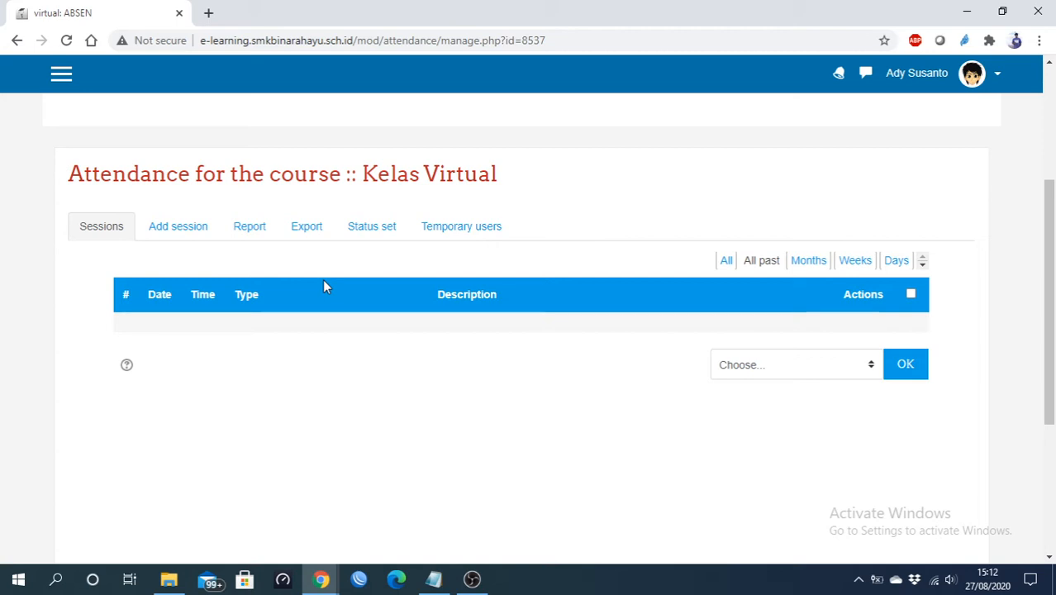
pyautogui.click(372, 235)
pyautogui.scroll(-5, 370, 234)
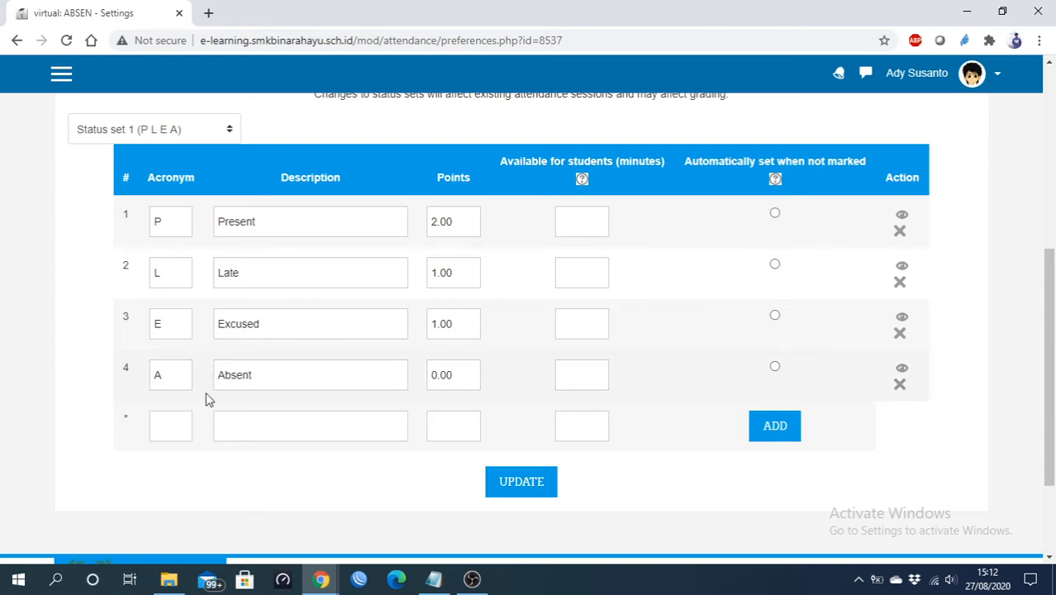
pyautogui.moveTo(162, 223); pyautogui.dragTo(132, 232)
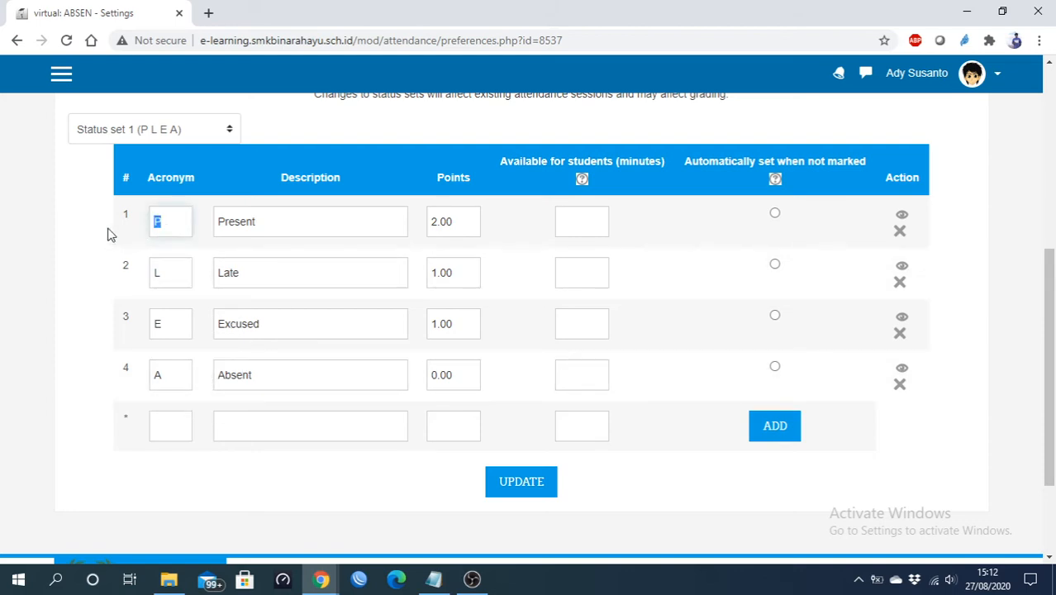
pyautogui.write('H')
pyautogui.press('Tab')
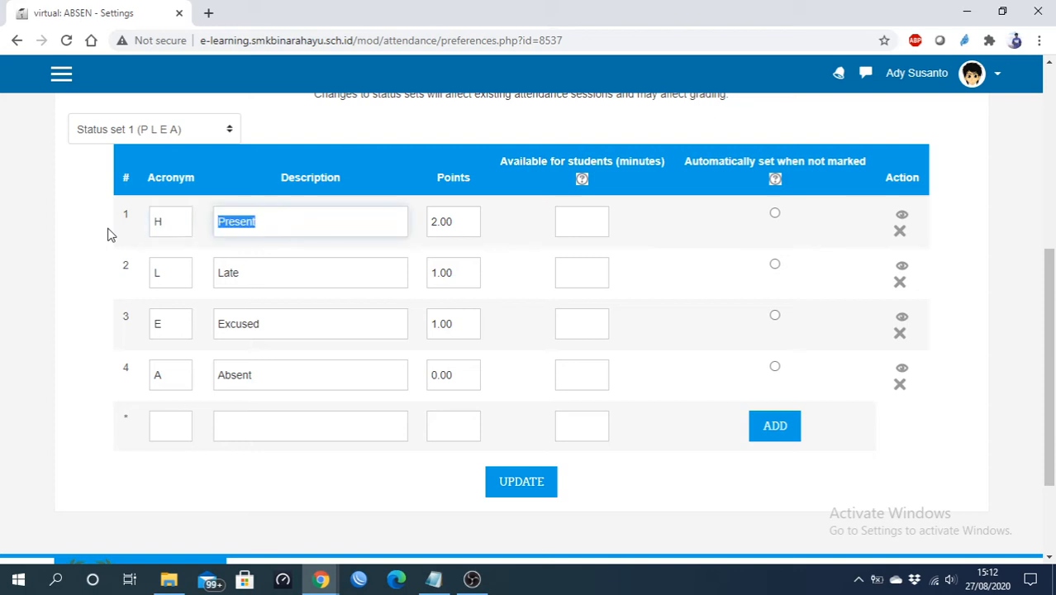
pyautogui.write('HADIR')
# - Change the second attendance status to acronym I with the description IZIN
pyautogui.moveTo(170, 277); pyautogui.dragTo(104, 287)
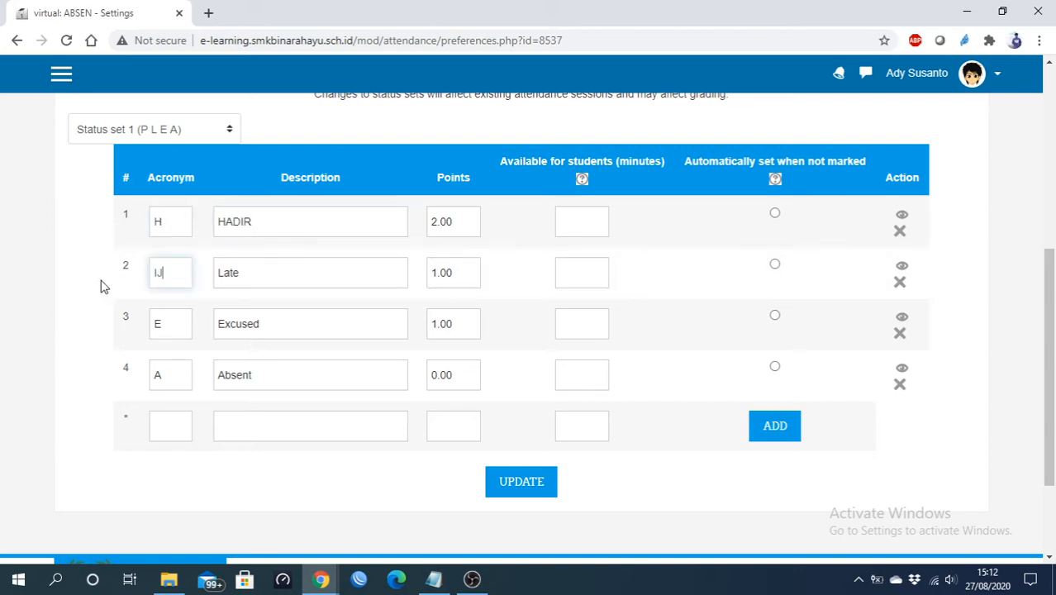
pyautogui.write('I')
pyautogui.press('Tab')
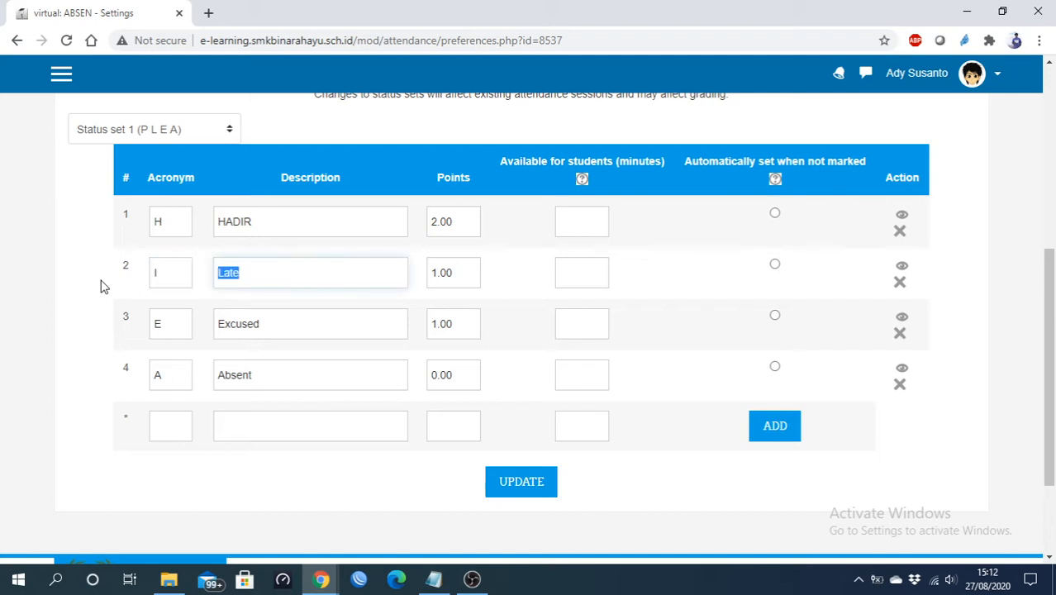
pyautogui.write('IZIN')
# - Change the third attendance status to acronym S with the description SAKIT, and set the fourth status's description to ALFA
pyautogui.moveTo(160, 317); pyautogui.dragTo(119, 335)
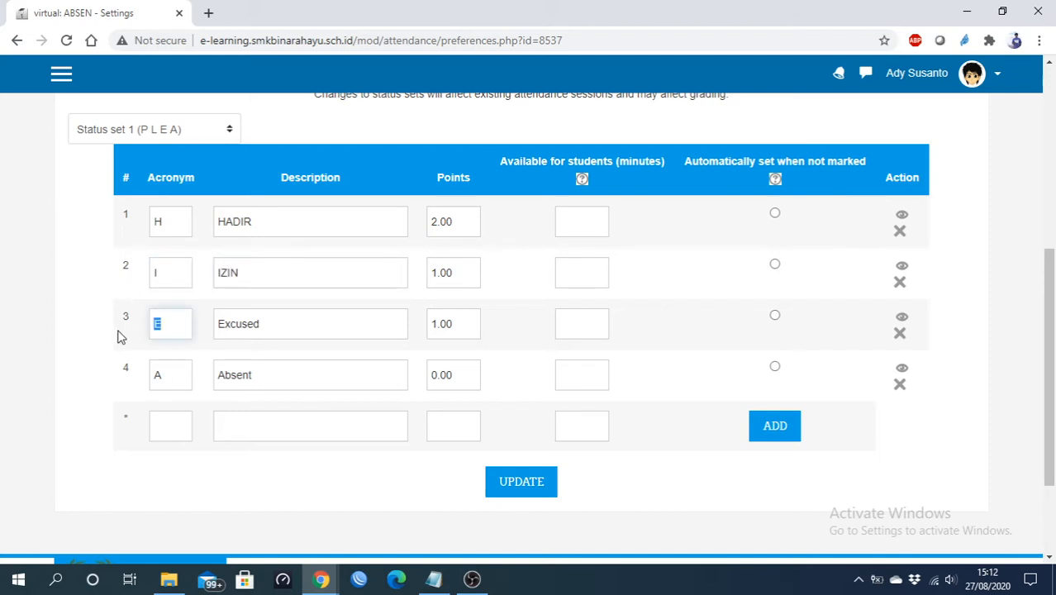
pyautogui.write('S')
pyautogui.press('Tab')
pyautogui.write('SAKIT')
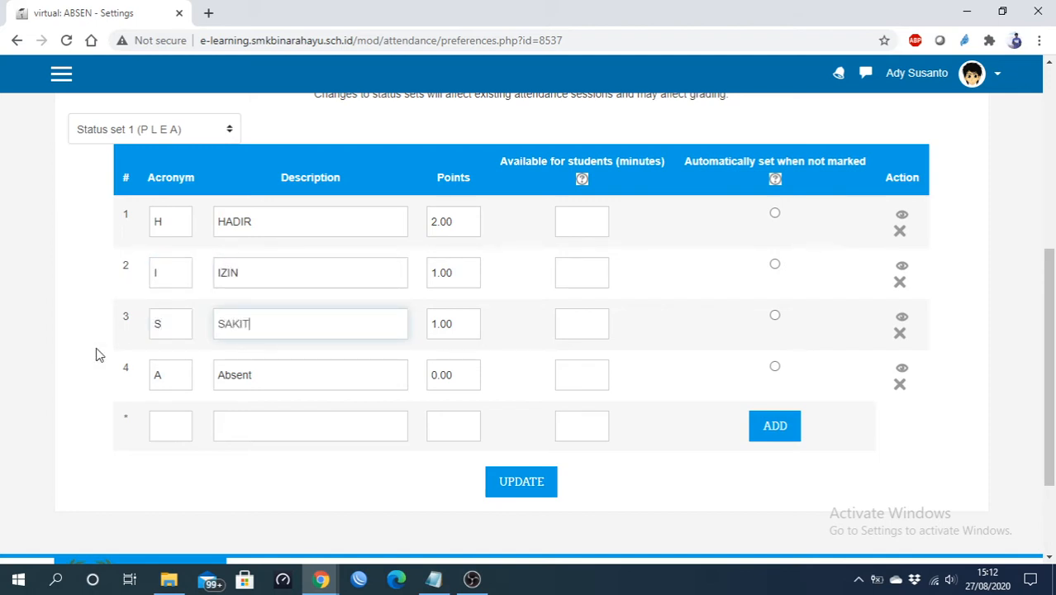
pyautogui.moveTo(260, 386); pyautogui.dragTo(176, 371)
pyautogui.write('ALFA')
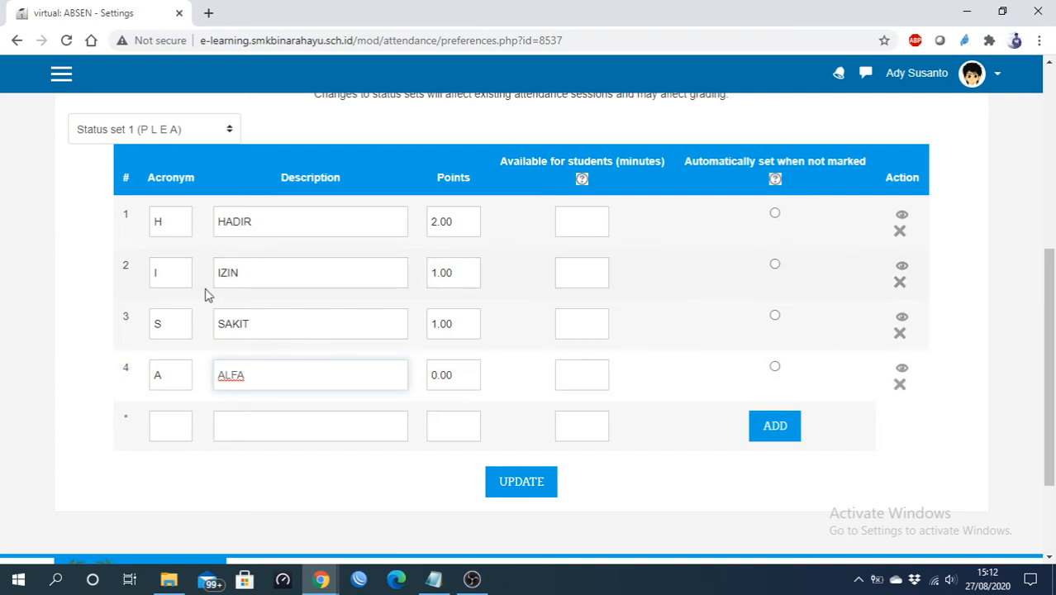
# - Save the edited attendance statuses in status set 1
pyautogui.click(524, 483)
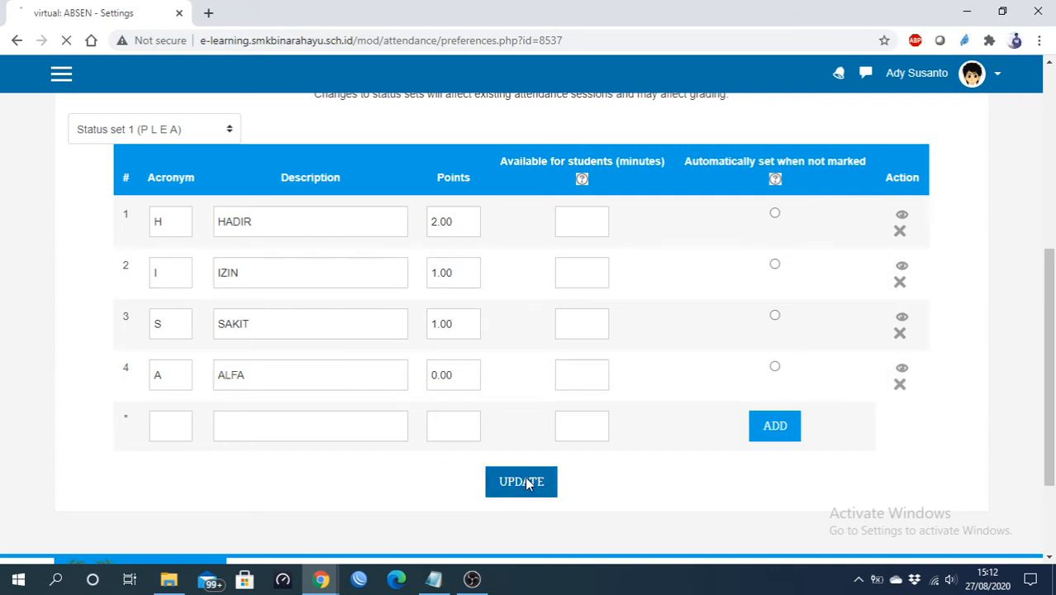
pyautogui.scroll(-4, 436, 406)
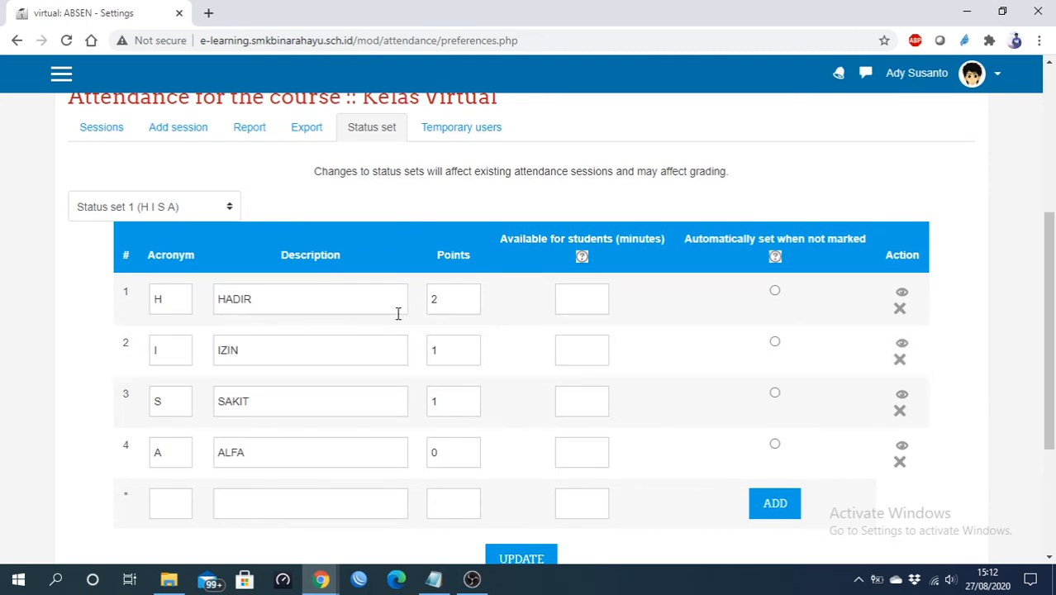
pyautogui.scroll(1, 398, 315)
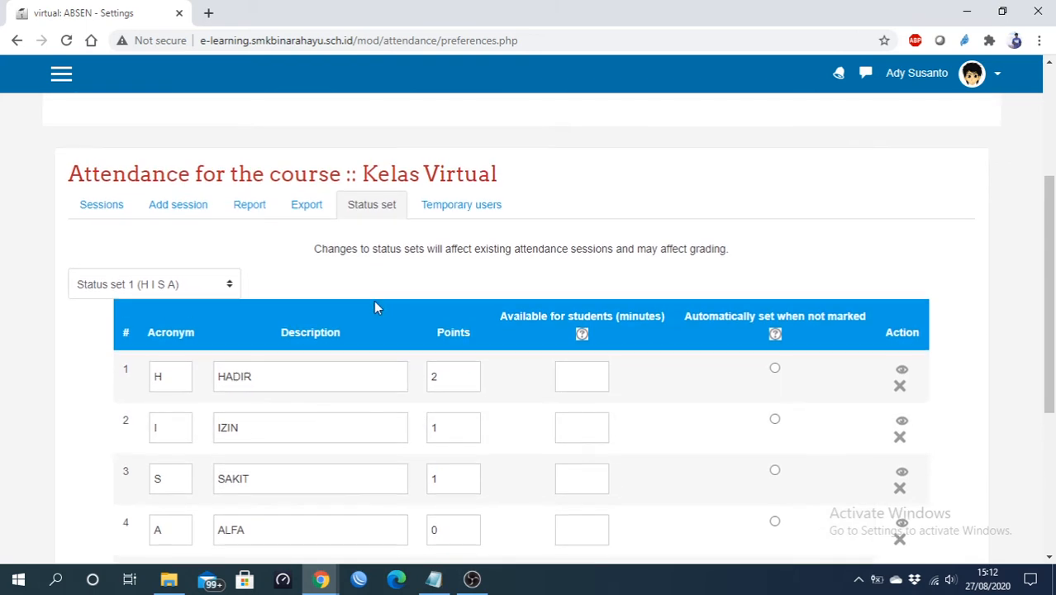
# - Start adding an attendance session, and check the lesson day and hours in the Notepad schedule
pyautogui.click(187, 206)
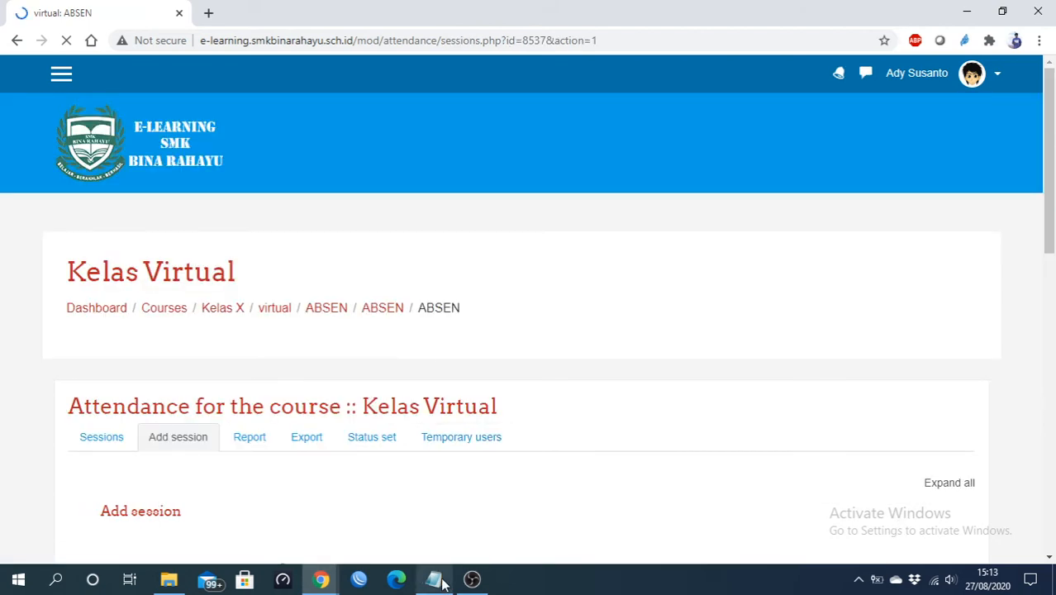
pyautogui.click(433, 578)
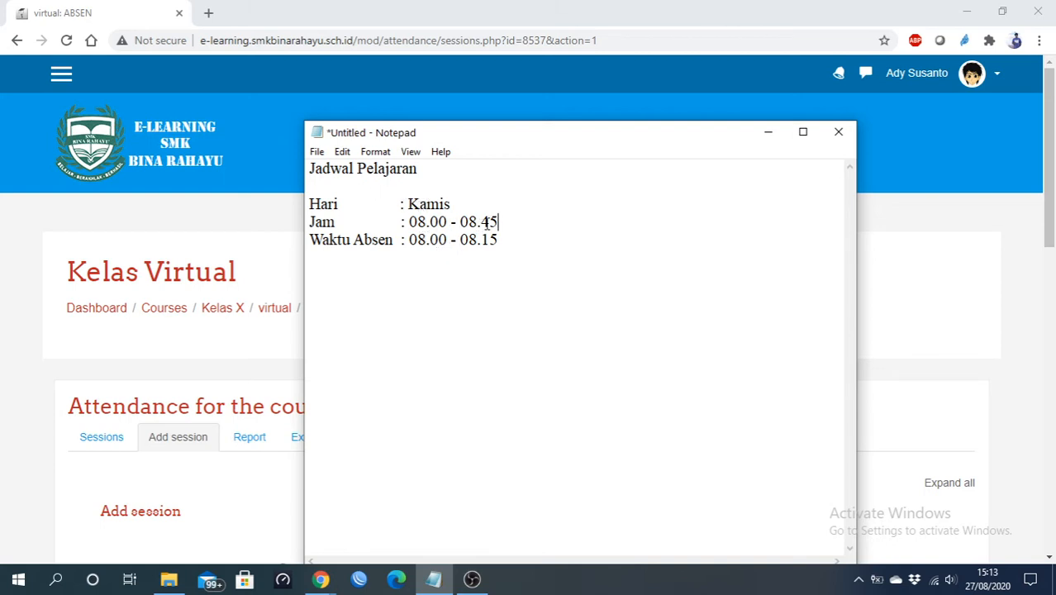
pyautogui.click(421, 14)
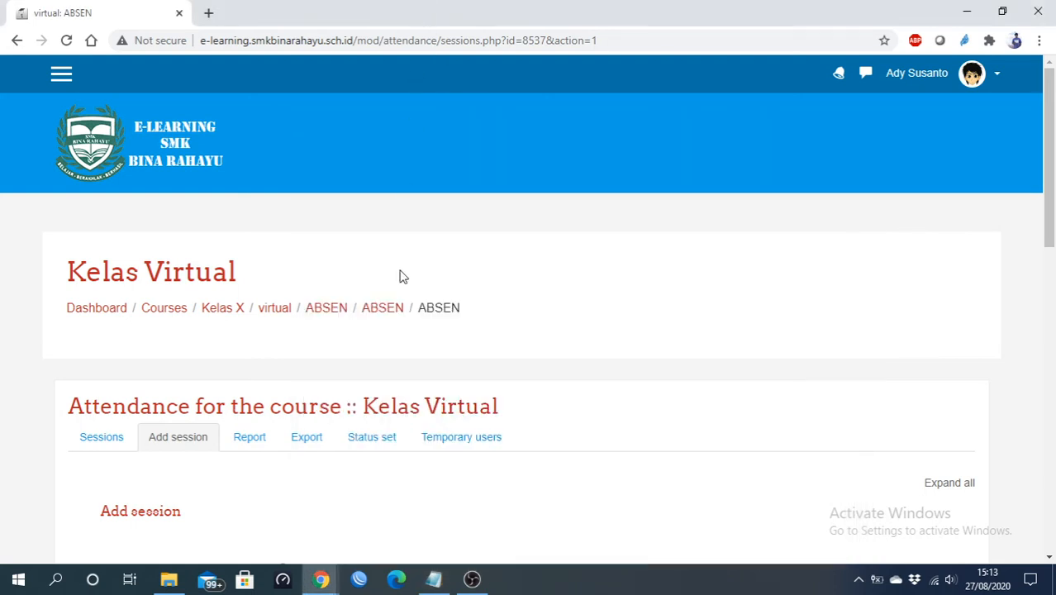
pyautogui.scroll(-5, 398, 276)
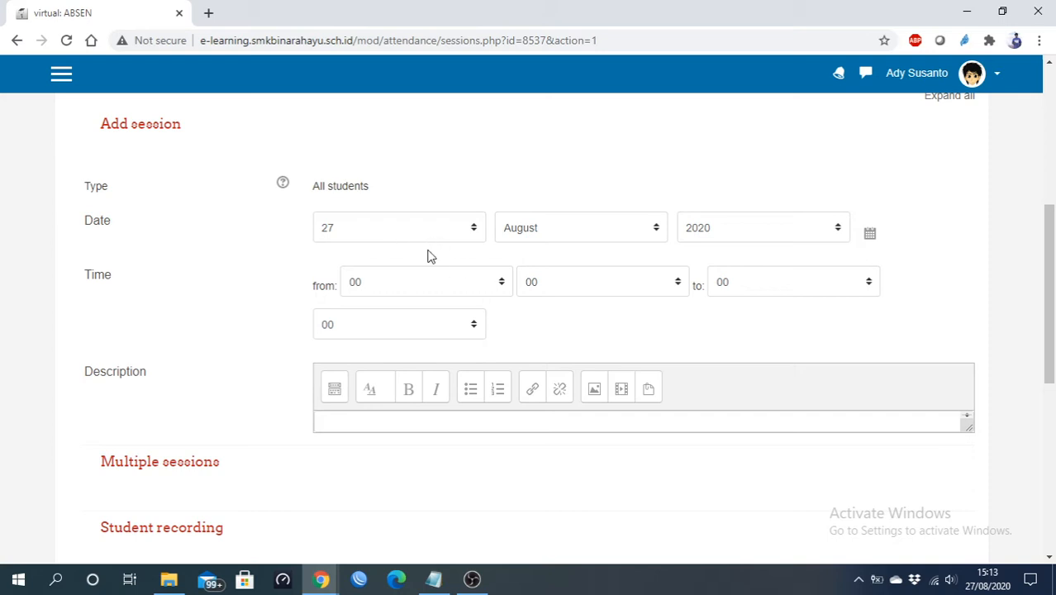
# - Look up the following Thursday in the Windows calendar and set the session date to 3 September 2020
pyautogui.click(984, 579)
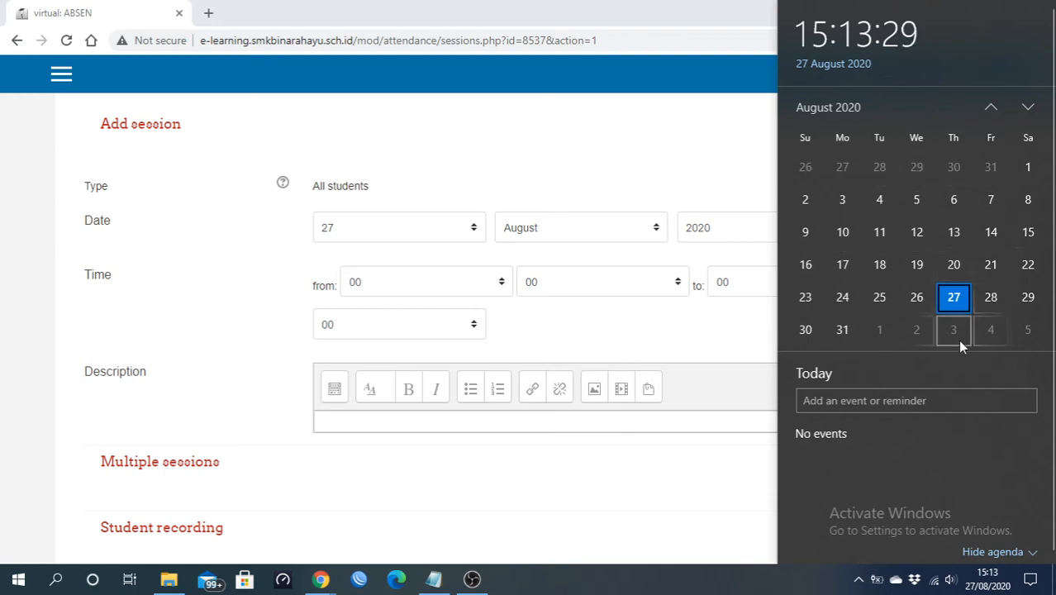
pyautogui.click(529, 138)
pyautogui.click(418, 235)
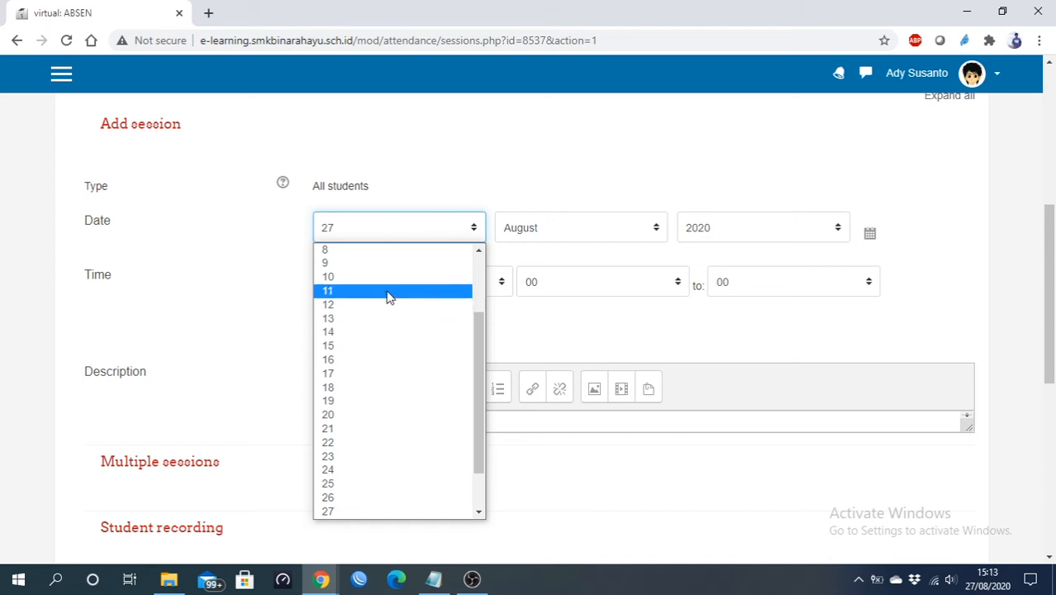
pyautogui.scroll(2, 386, 295)
pyautogui.click(446, 277)
pyautogui.click(541, 227)
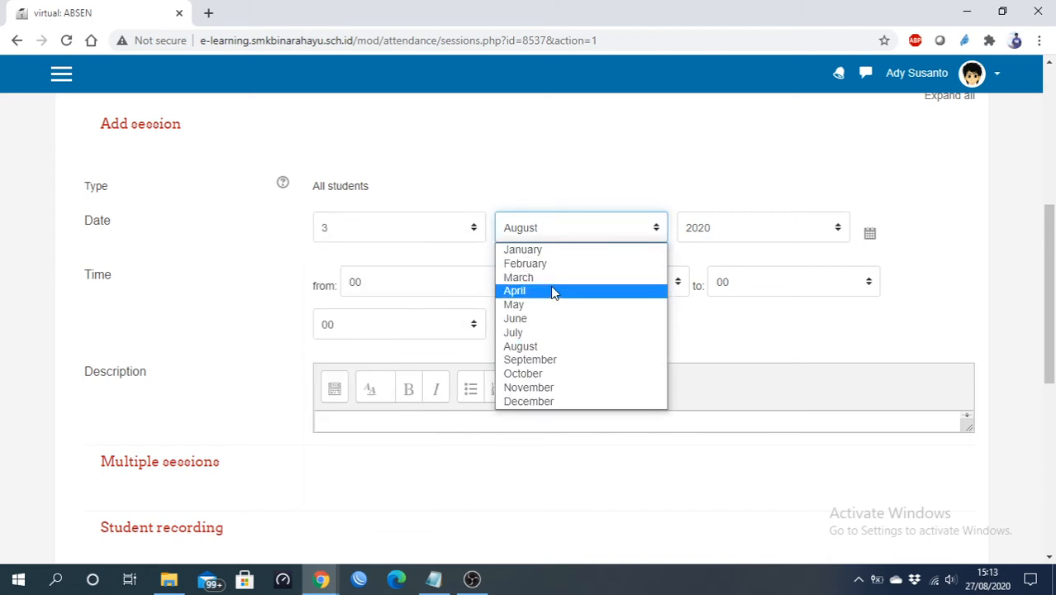
pyautogui.click(553, 361)
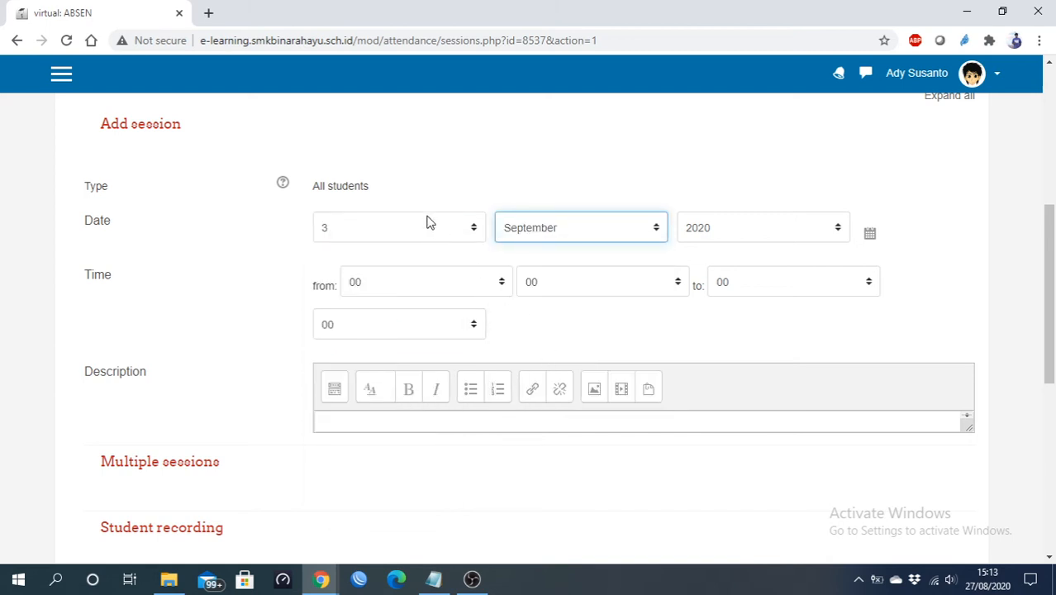
# - Consult the Waktu Absen line in Notepad and set the session time from 08:00 to 08:15
pyautogui.click(433, 578)
pyautogui.moveTo(408, 241); pyautogui.dragTo(503, 244)
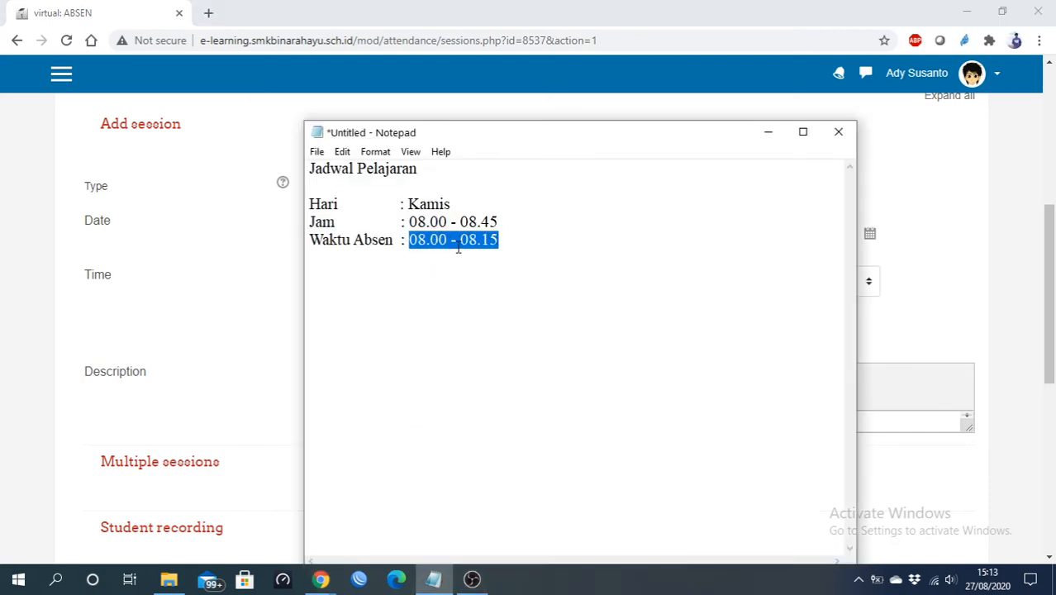
pyautogui.click(479, 82)
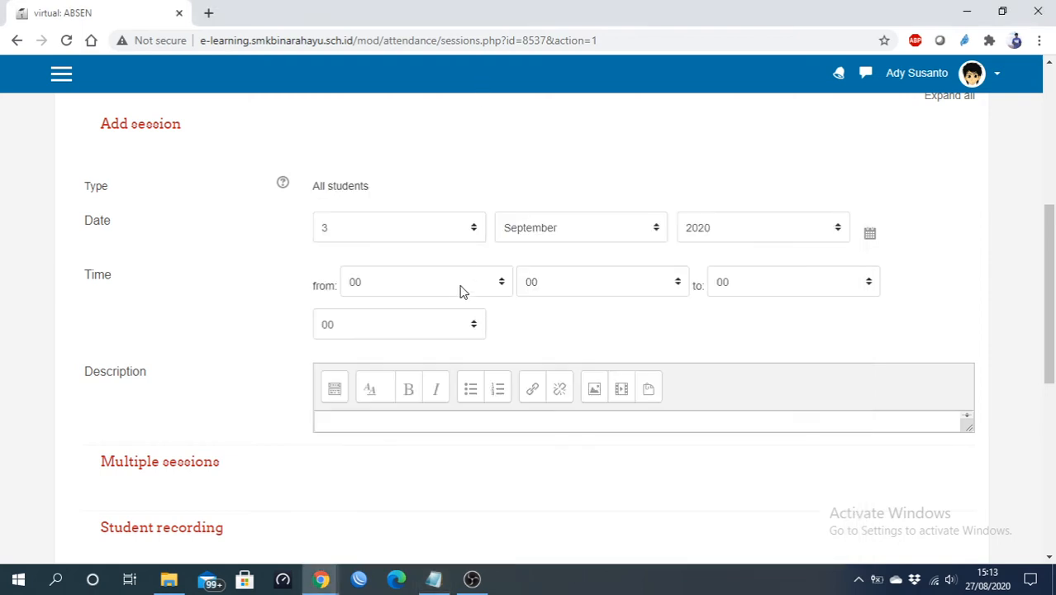
pyautogui.click(460, 285)
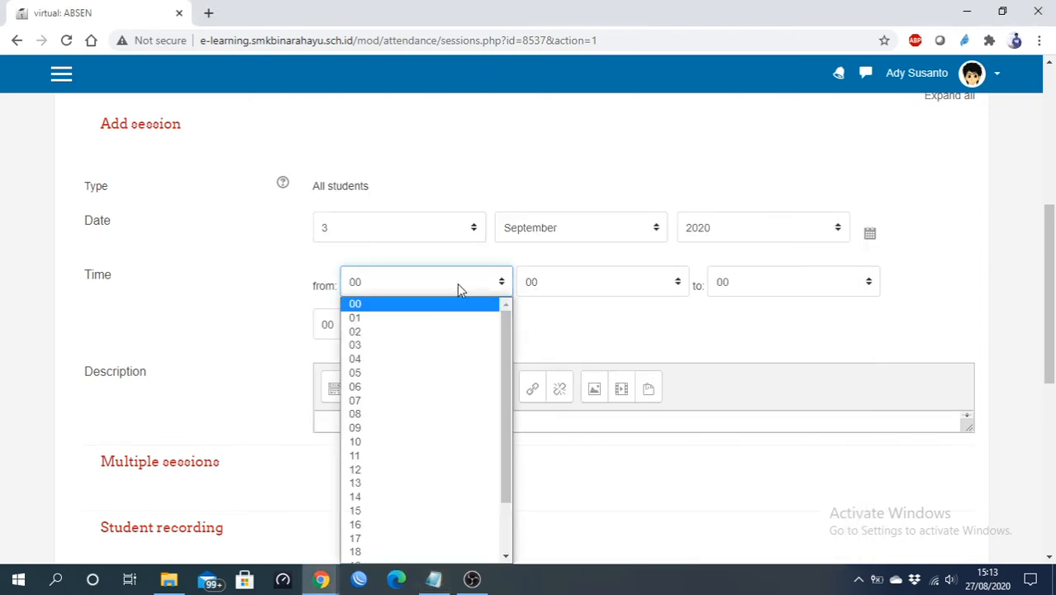
pyautogui.click(412, 414)
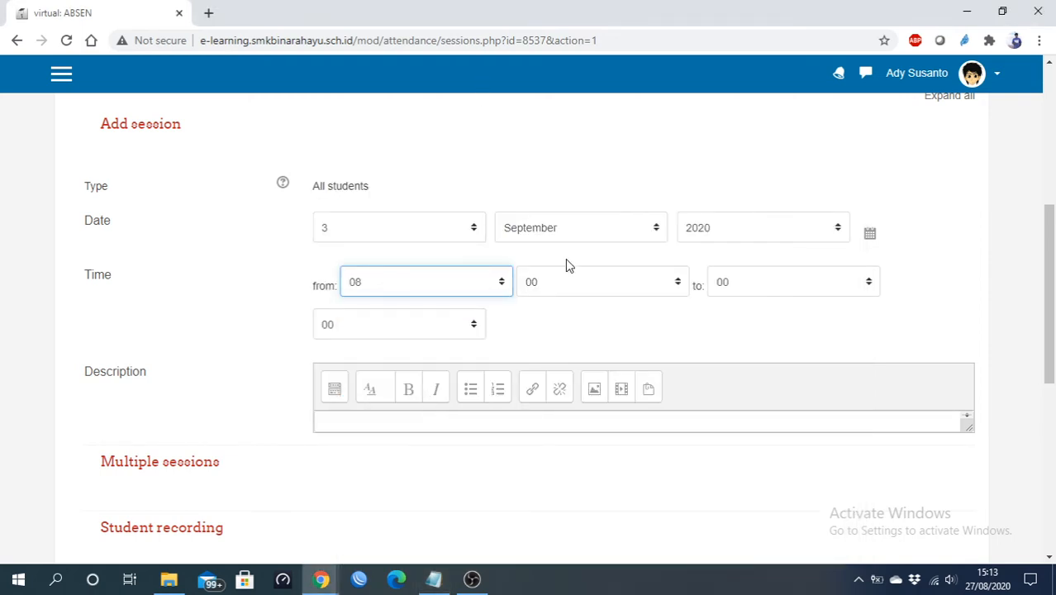
pyautogui.click(735, 291)
pyautogui.click(747, 424)
pyautogui.click(401, 330)
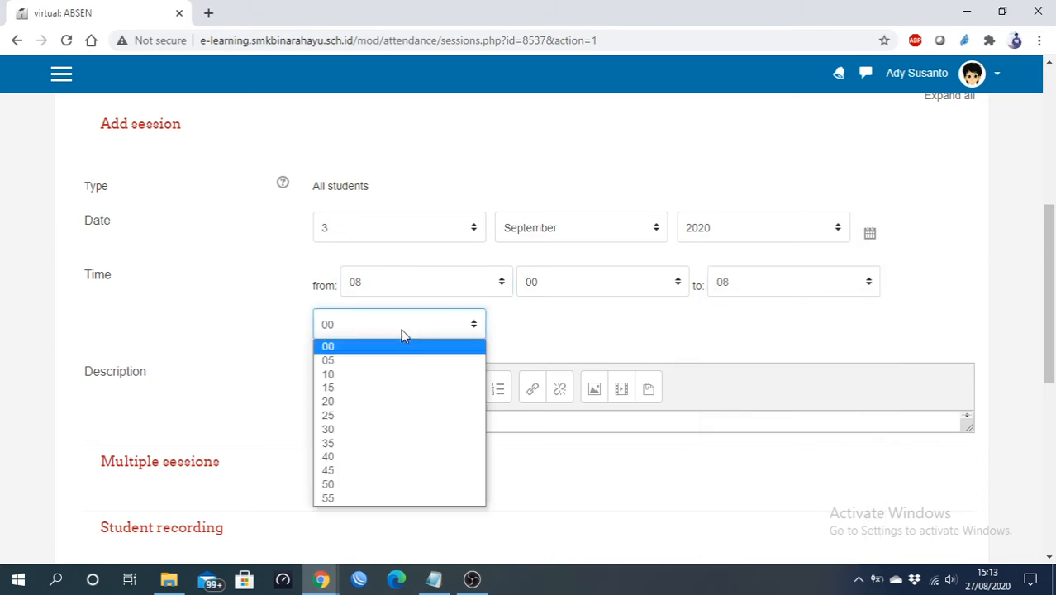
pyautogui.click(387, 389)
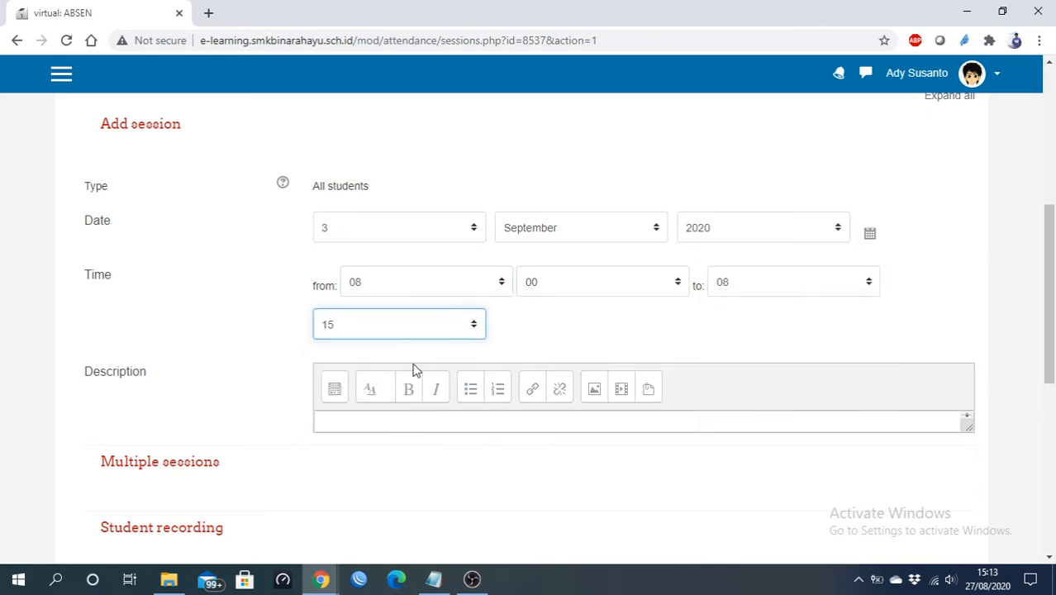
# - Expand the multiple-session settings and make the session repeat on Thursday
pyautogui.scroll(-2, 414, 370)
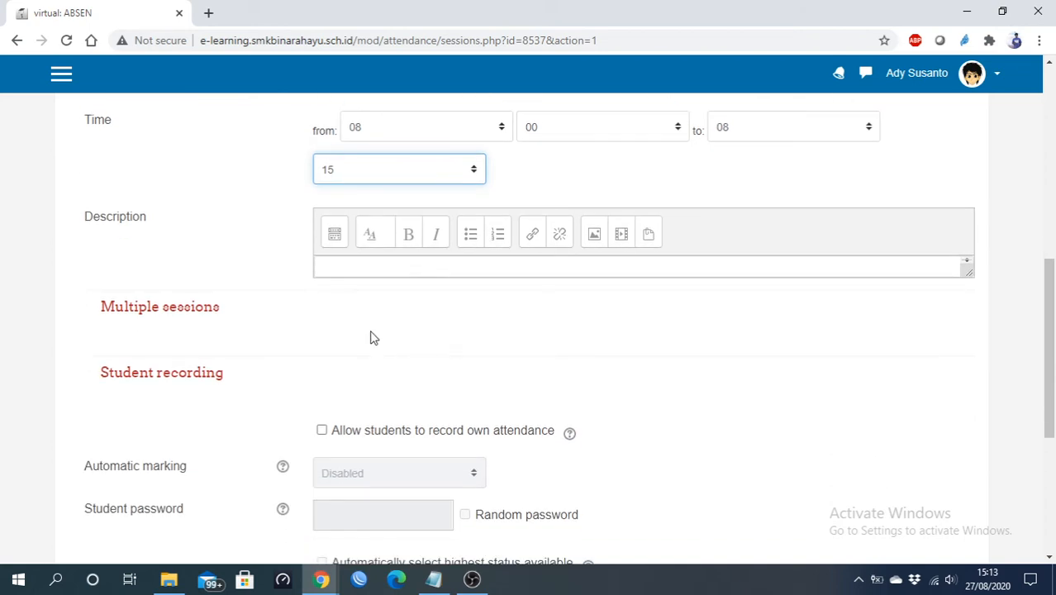
pyautogui.scroll(1, 347, 343)
pyautogui.scroll(-1, 313, 351)
pyautogui.click(186, 319)
pyautogui.scroll(-1, 377, 346)
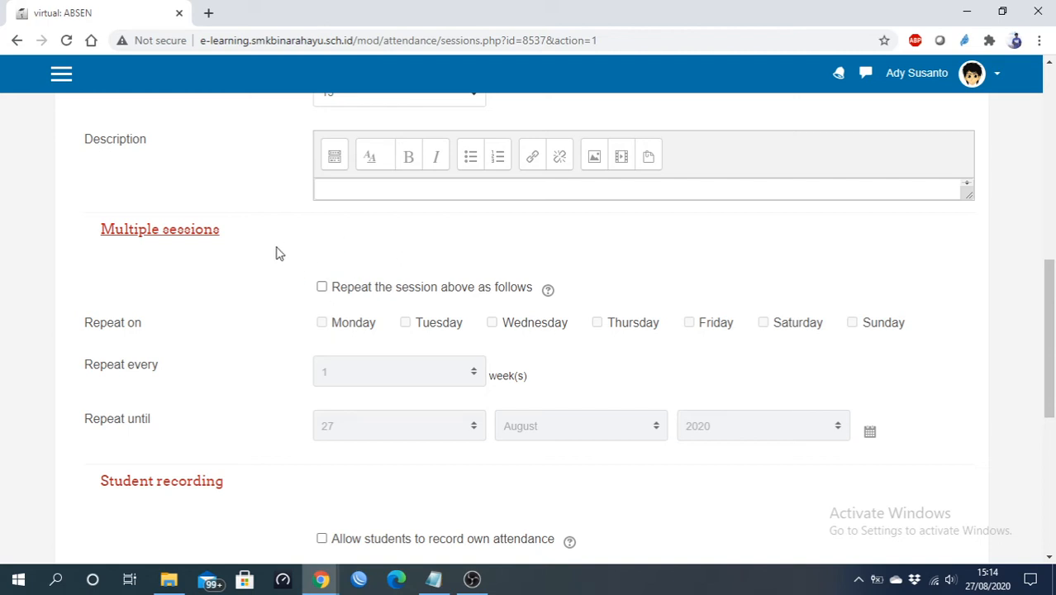
pyautogui.scroll(-1, 277, 254)
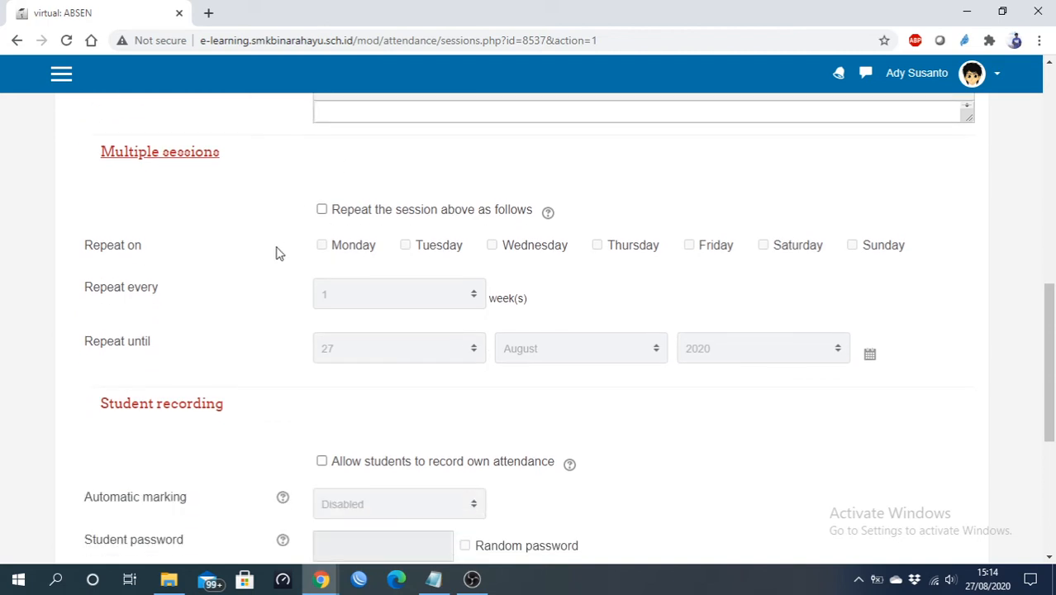
pyautogui.click(322, 210)
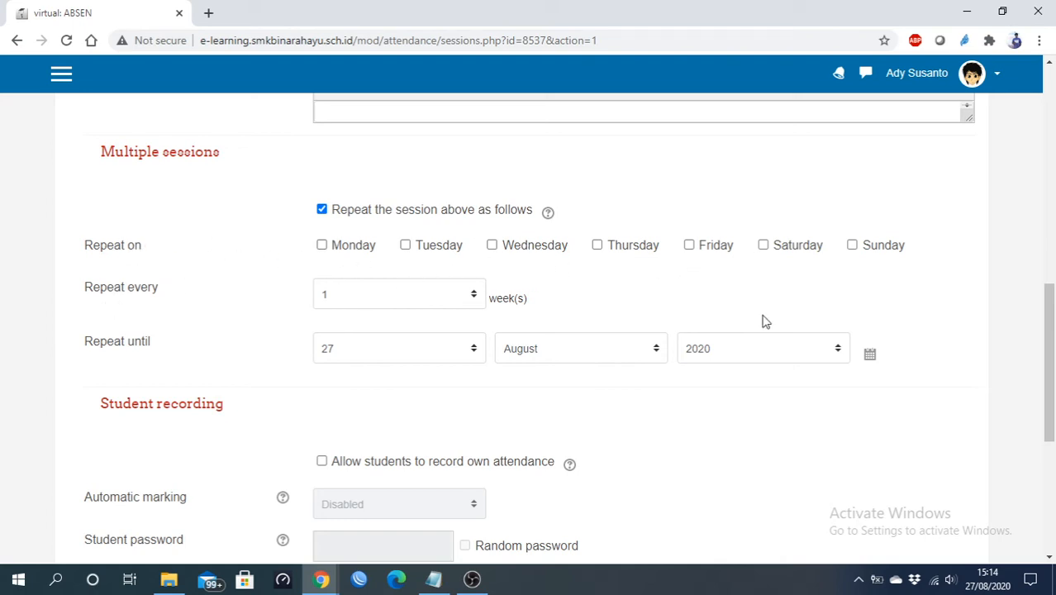
pyautogui.click(629, 246)
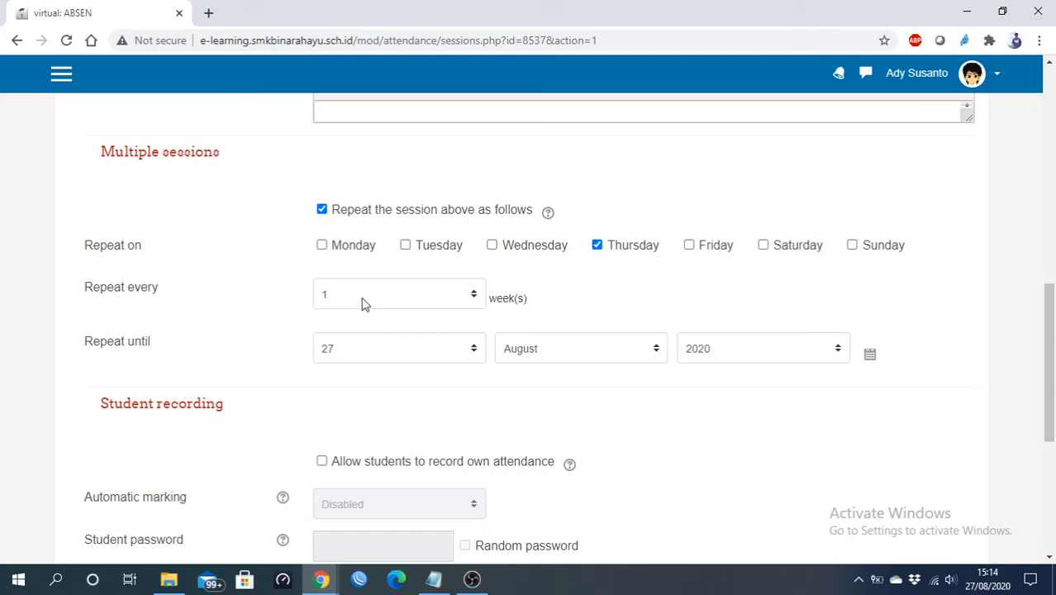
# - Set the session to repeat until 31 December 2020
pyautogui.scroll(-1, 248, 291)
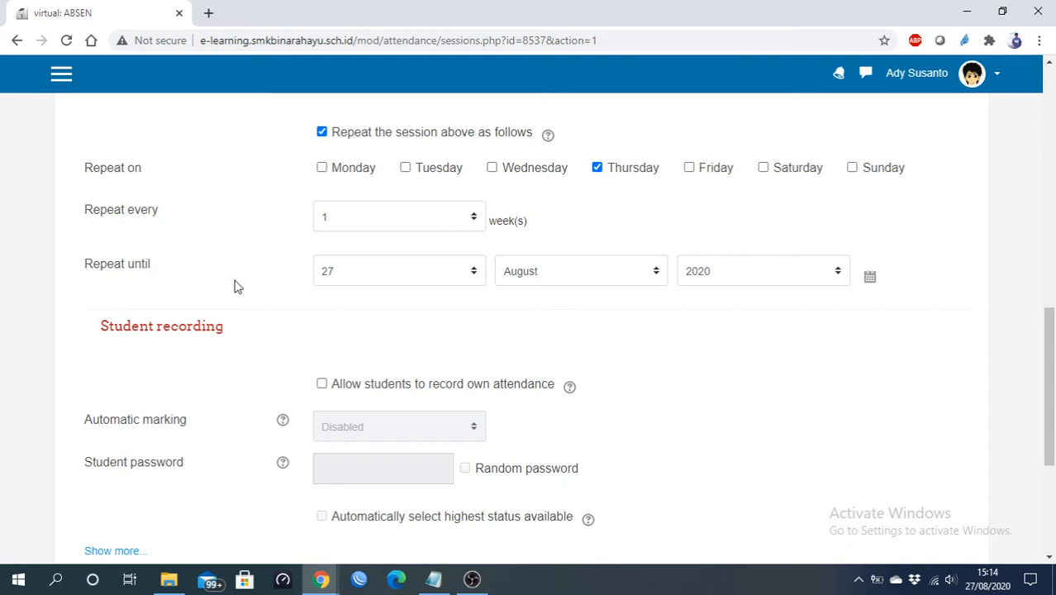
pyautogui.click(354, 275)
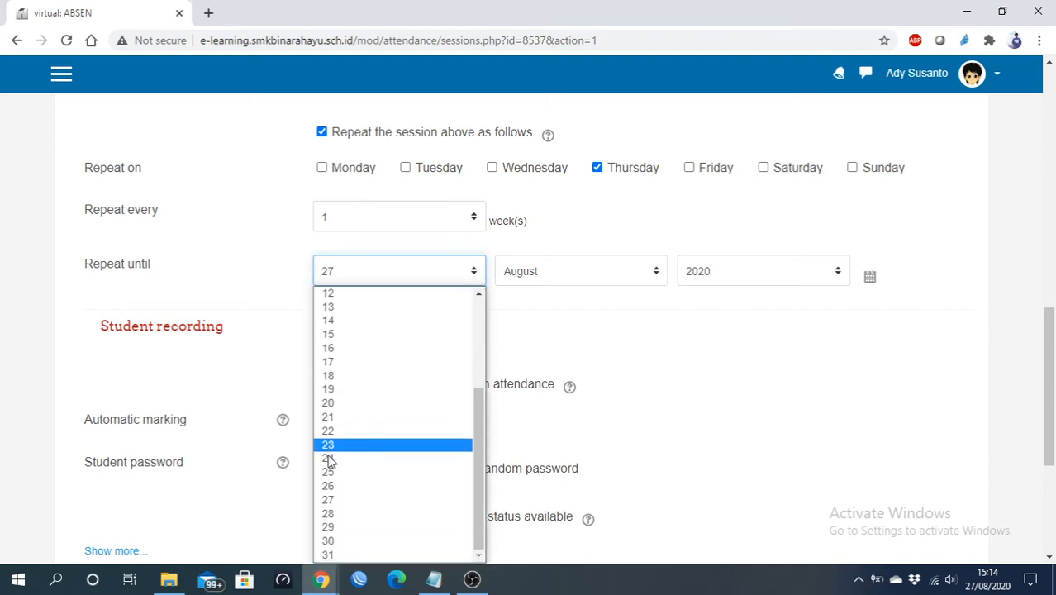
pyautogui.scroll(-1, 276, 449)
pyautogui.click(420, 190)
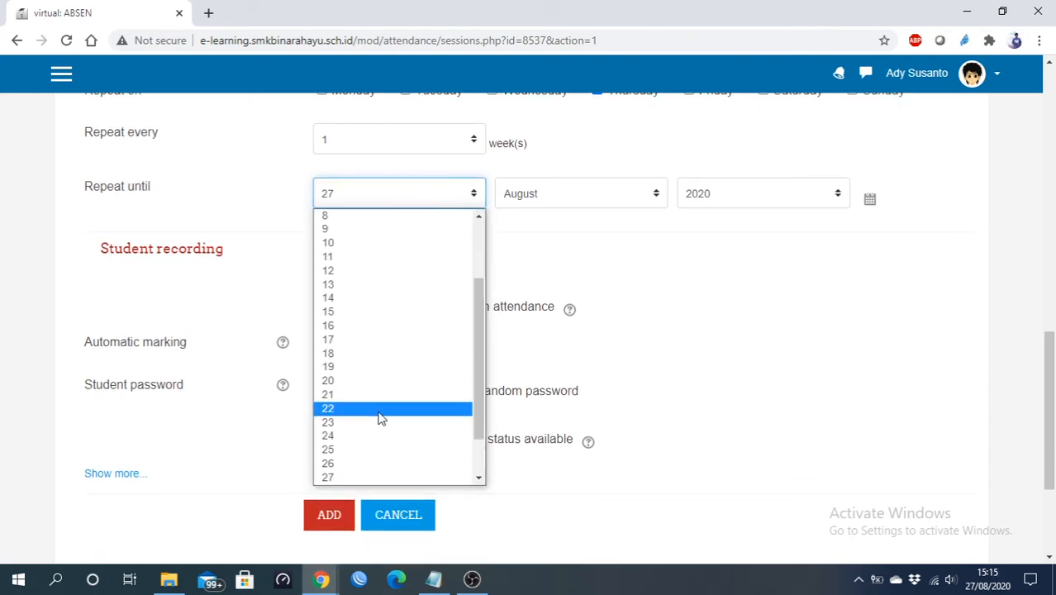
pyautogui.scroll(-2, 356, 463)
pyautogui.click(357, 472)
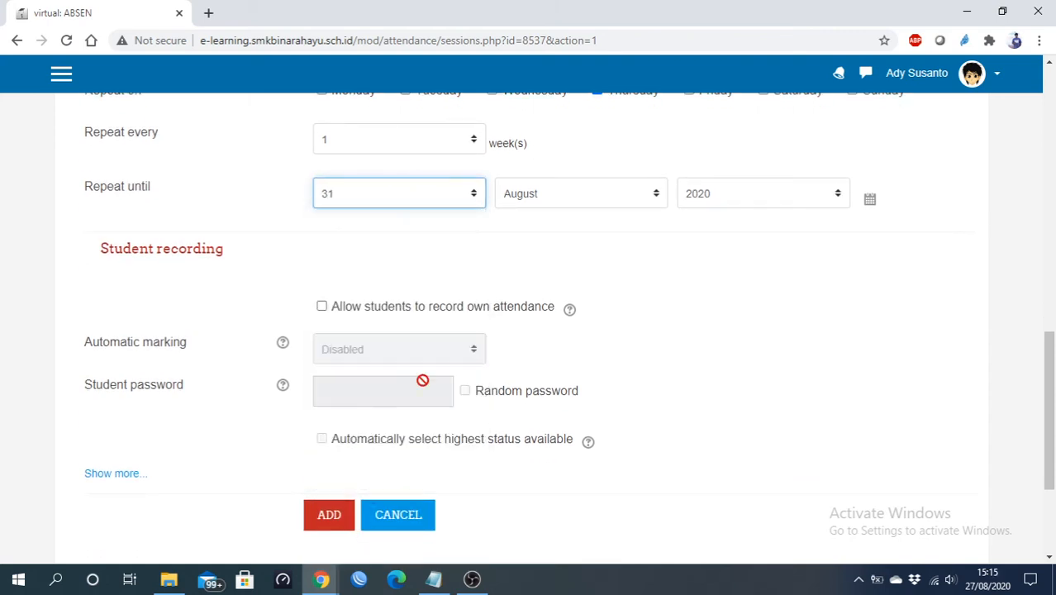
pyautogui.click(580, 199)
pyautogui.click(563, 361)
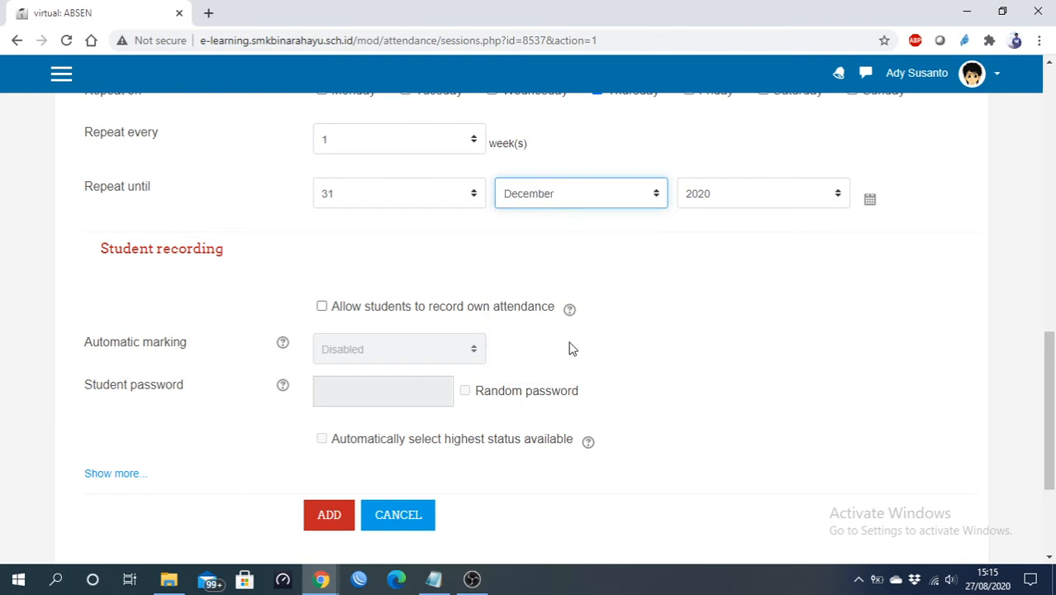
pyautogui.scroll(1, 336, 283)
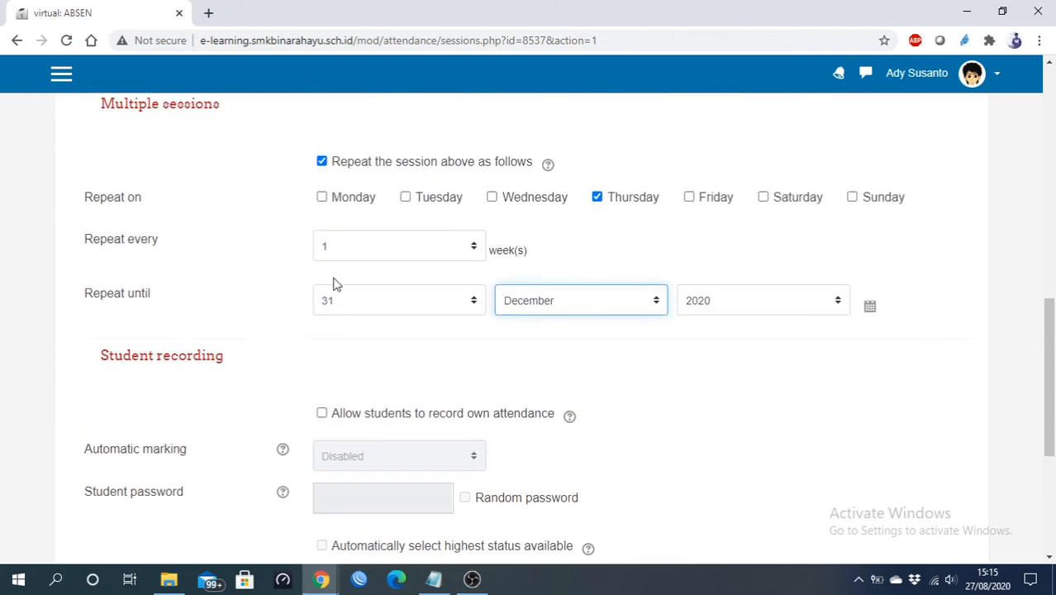
pyautogui.scroll(1, 335, 283)
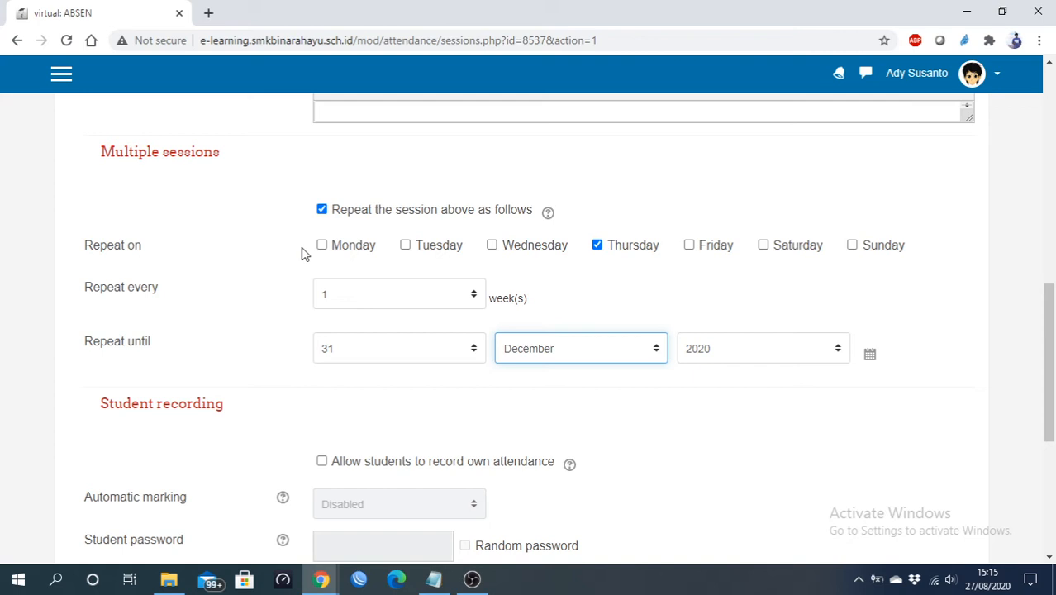
pyautogui.scroll(3, 314, 253)
pyautogui.scroll(-2, 419, 237)
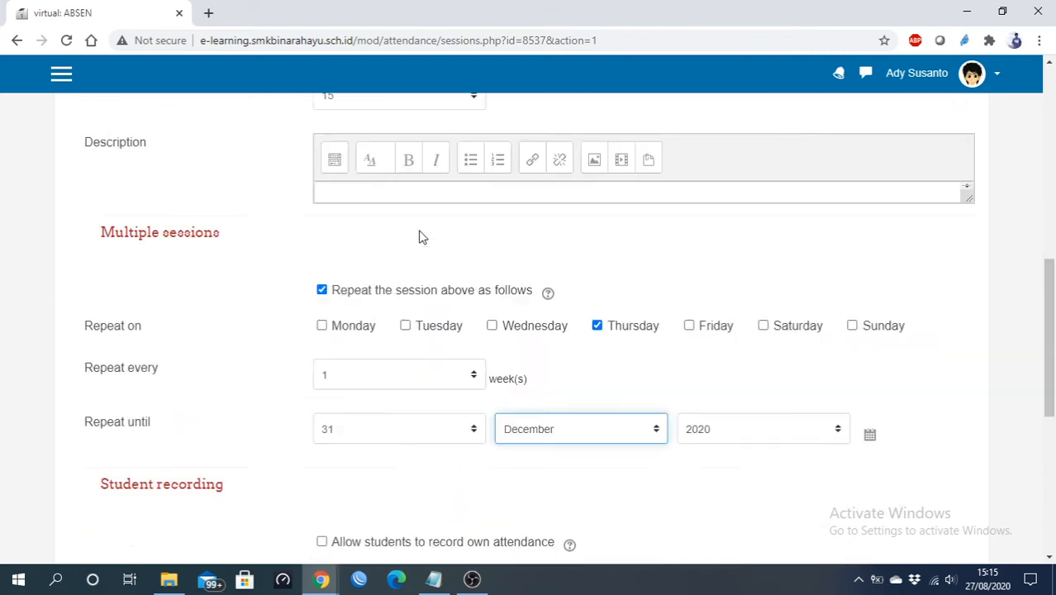
pyautogui.scroll(-1, 419, 237)
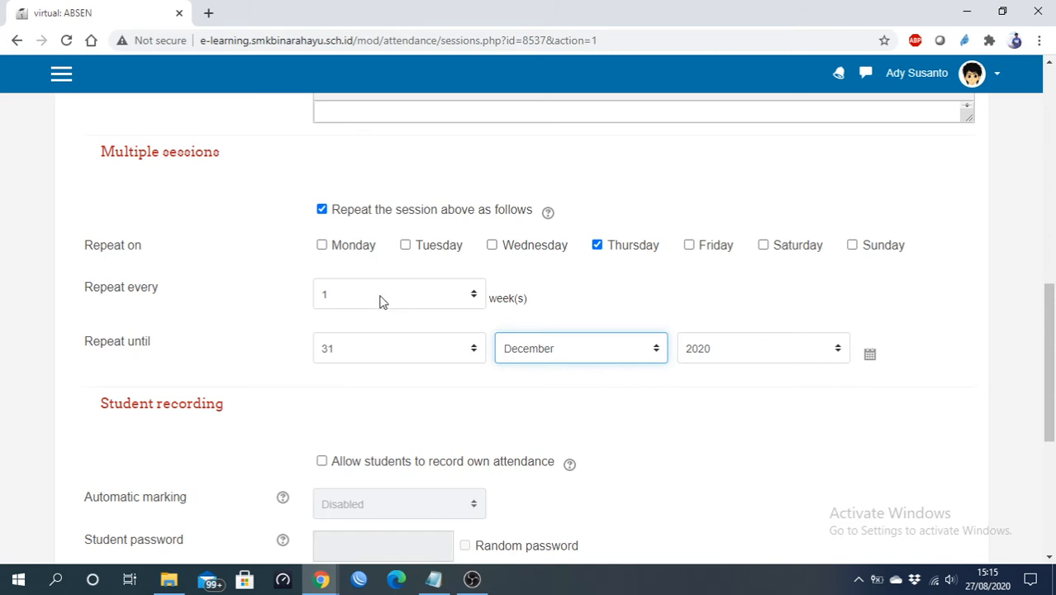
# - Allow students to record their own attendance and set automatic marking to Yes
pyautogui.scroll(-2, 484, 291)
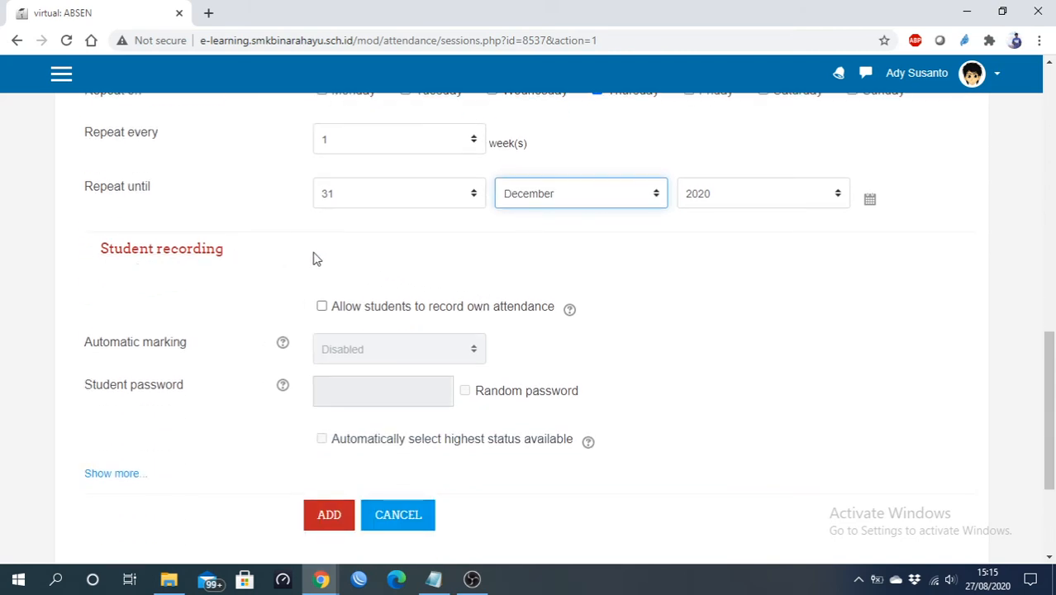
pyautogui.scroll(-1, 313, 255)
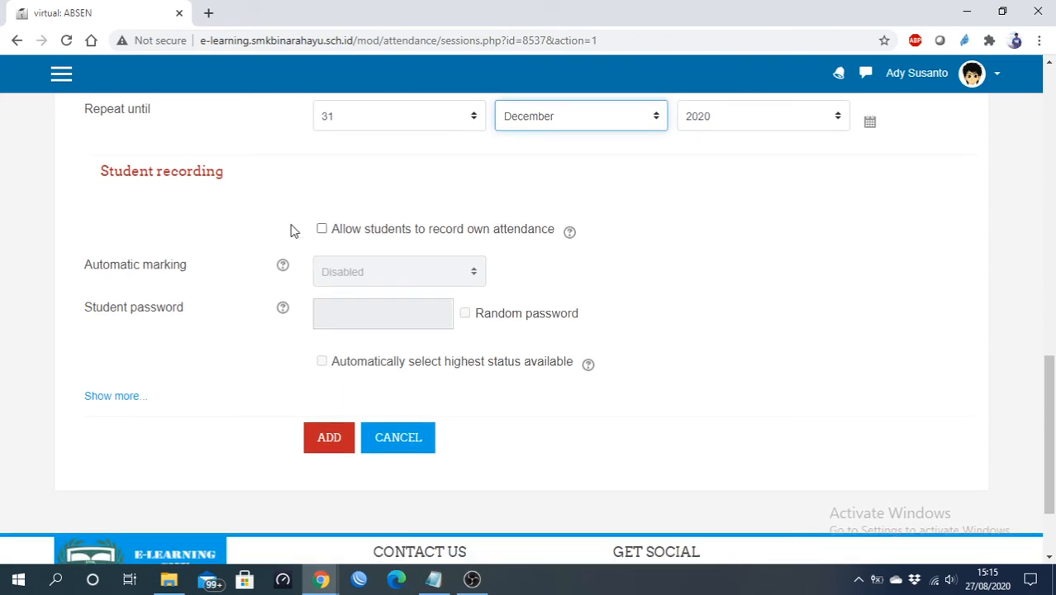
pyautogui.click(347, 235)
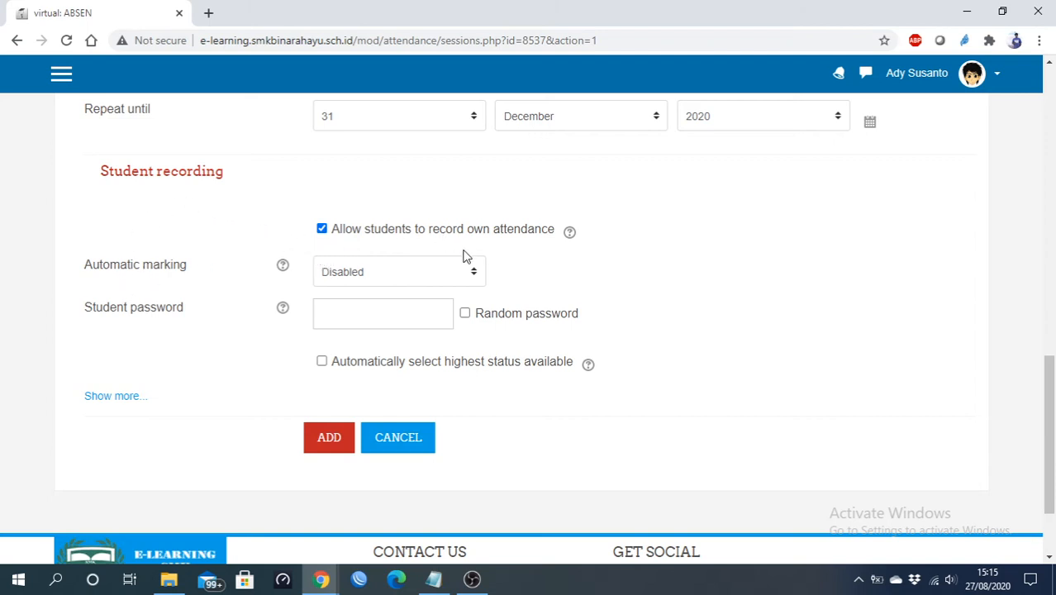
pyautogui.click(426, 276)
pyautogui.click(391, 310)
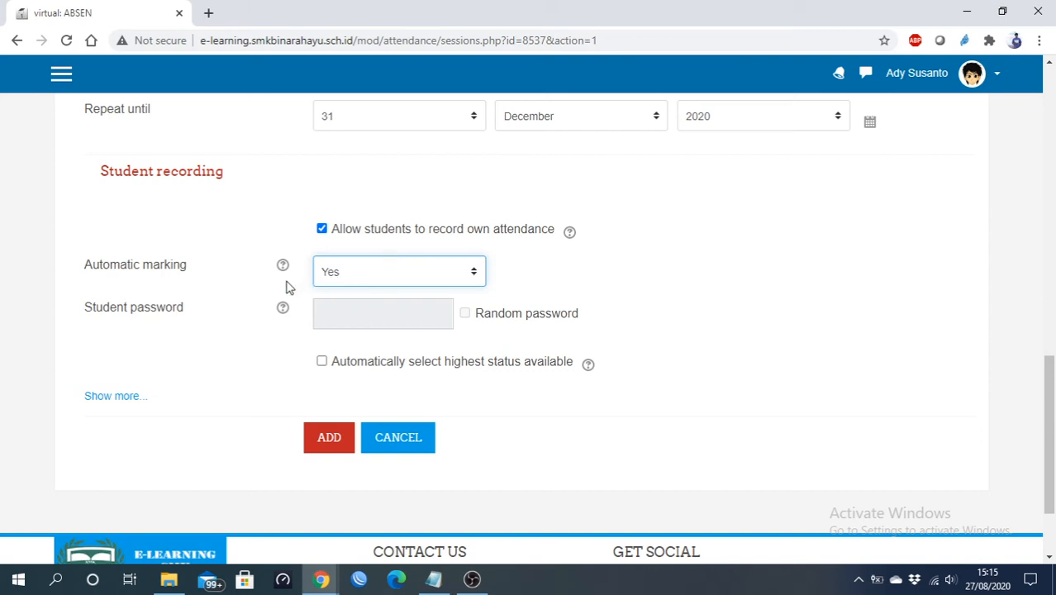
# - Enable automatic selection of the highest available status, check the session settings, and add the repeating sessions
pyautogui.click(352, 366)
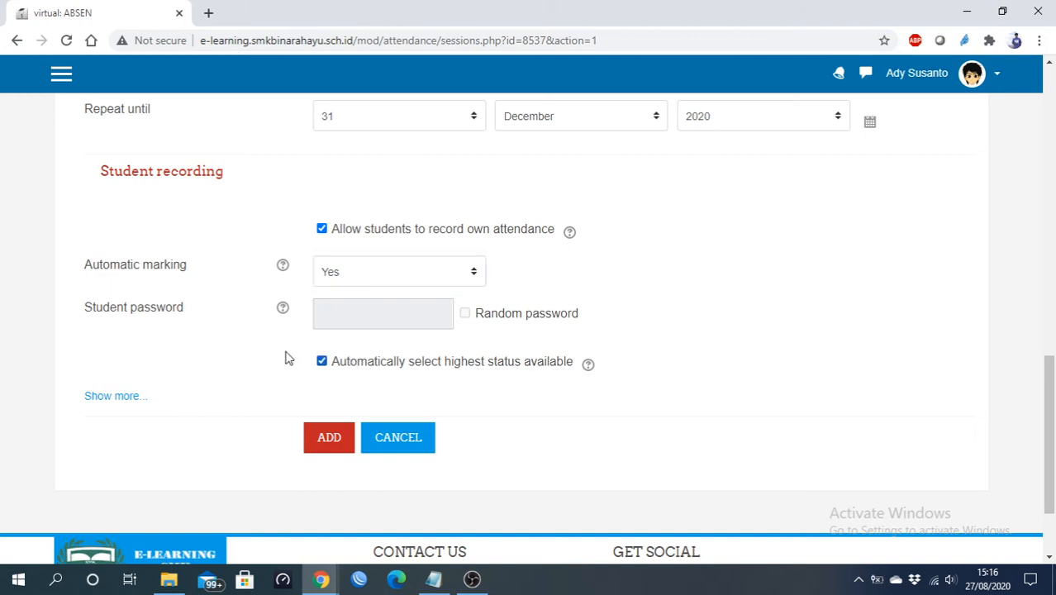
pyautogui.scroll(1, 219, 286)
pyautogui.scroll(6, 240, 294)
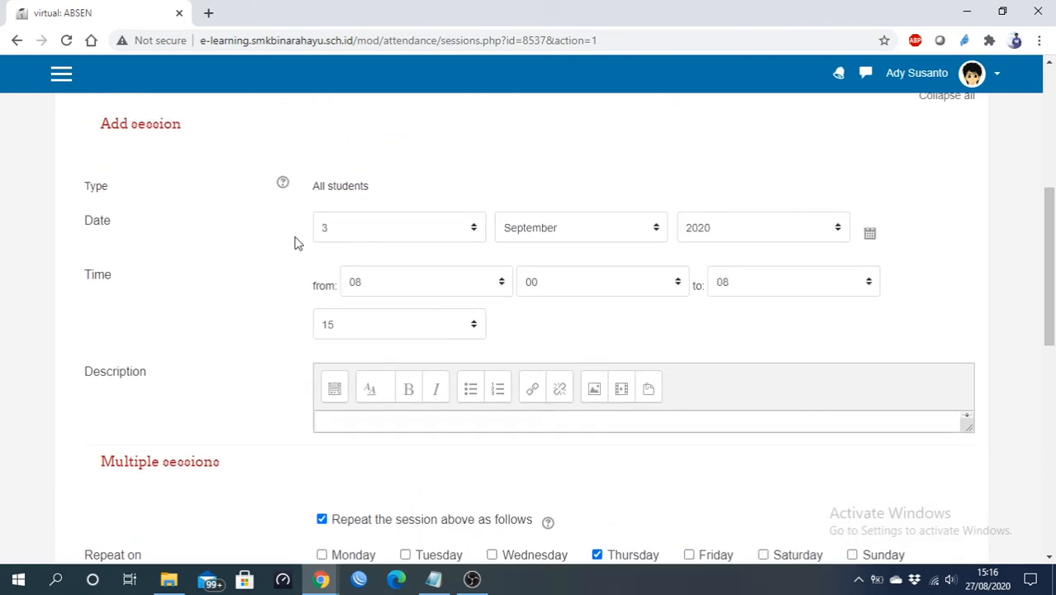
pyautogui.scroll(-2, 352, 296)
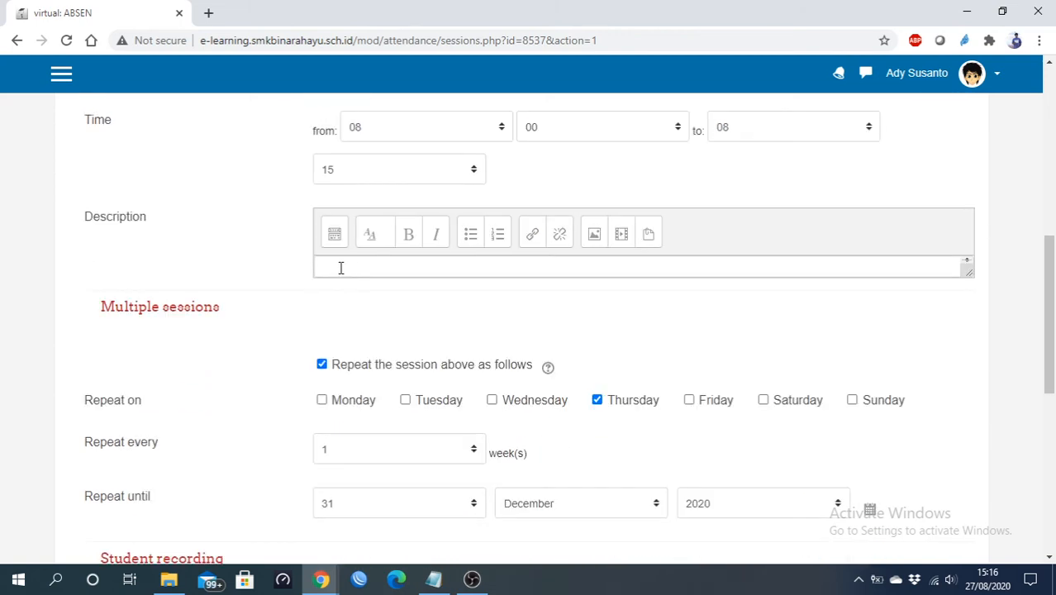
pyautogui.scroll(-2, 356, 339)
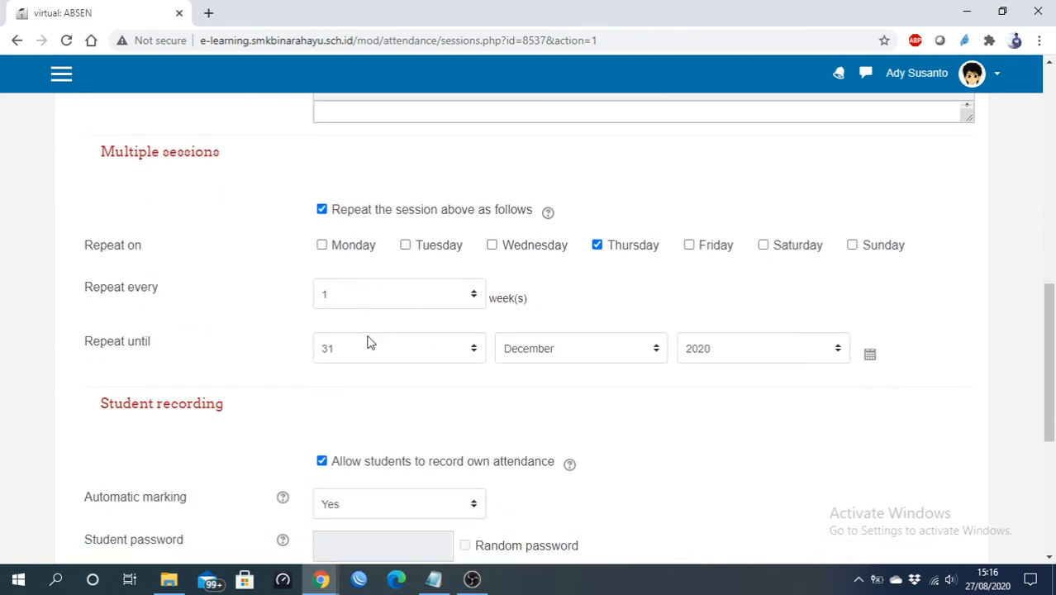
pyautogui.scroll(-2, 330, 337)
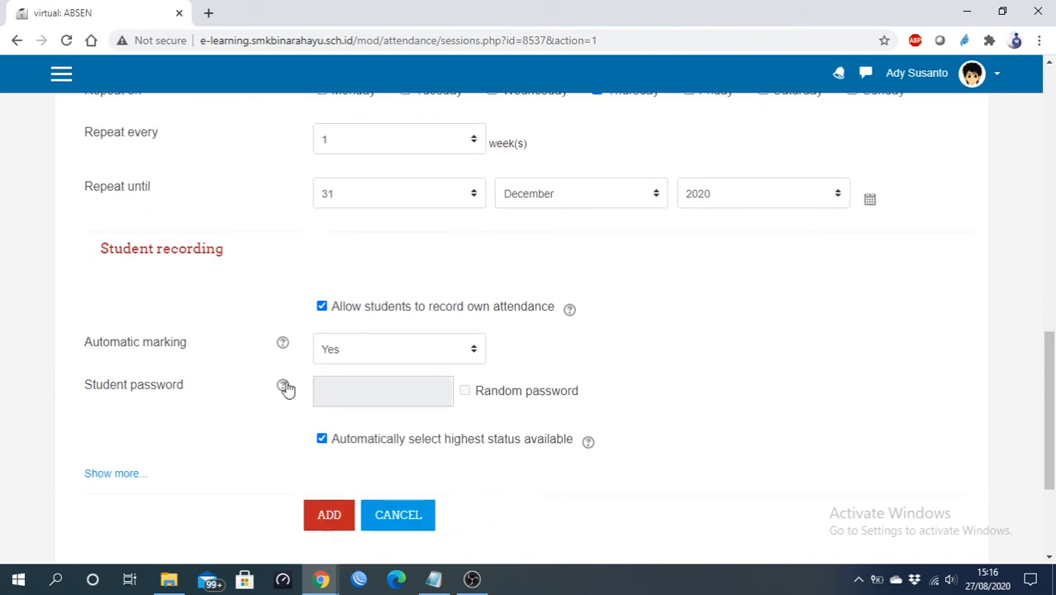
pyautogui.scroll(-1, 331, 397)
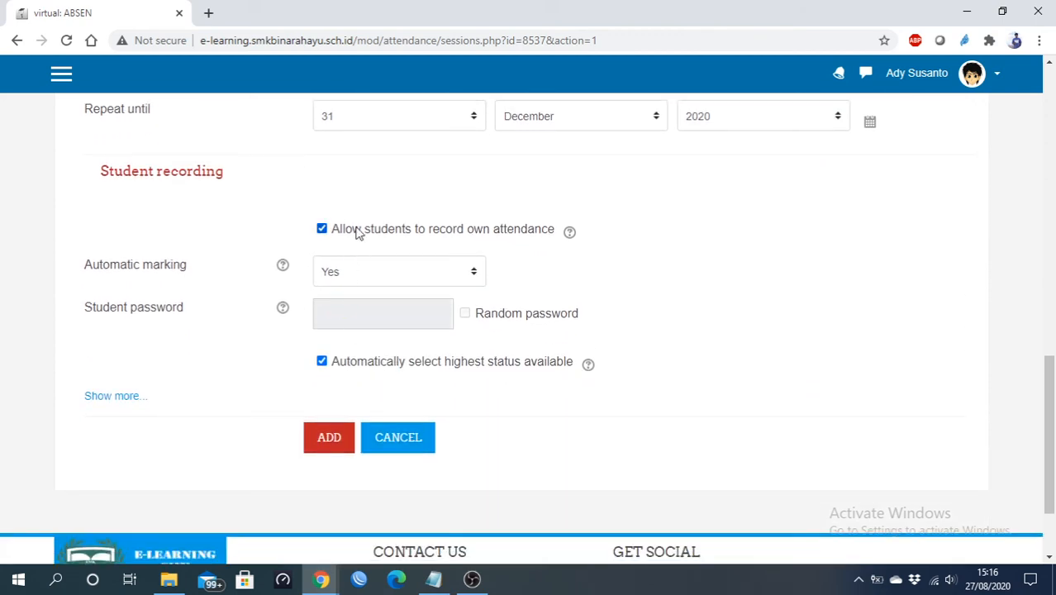
pyautogui.scroll(-1, 323, 355)
pyautogui.click(331, 370)
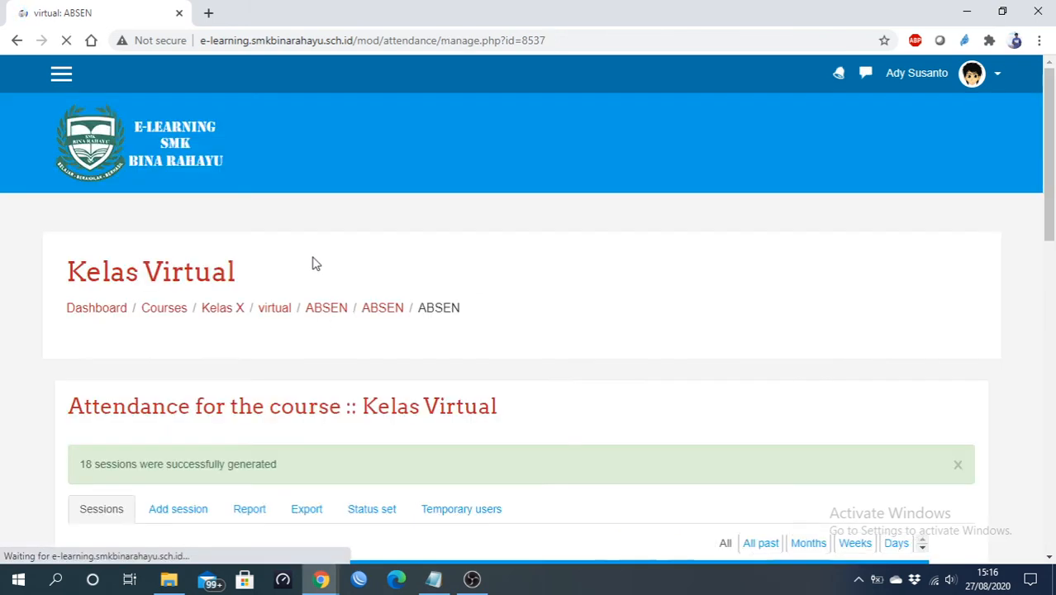
# - Review the dates and times of the generated attendance sessions and return to the course's ABSEN section
pyautogui.scroll(-3, 313, 264)
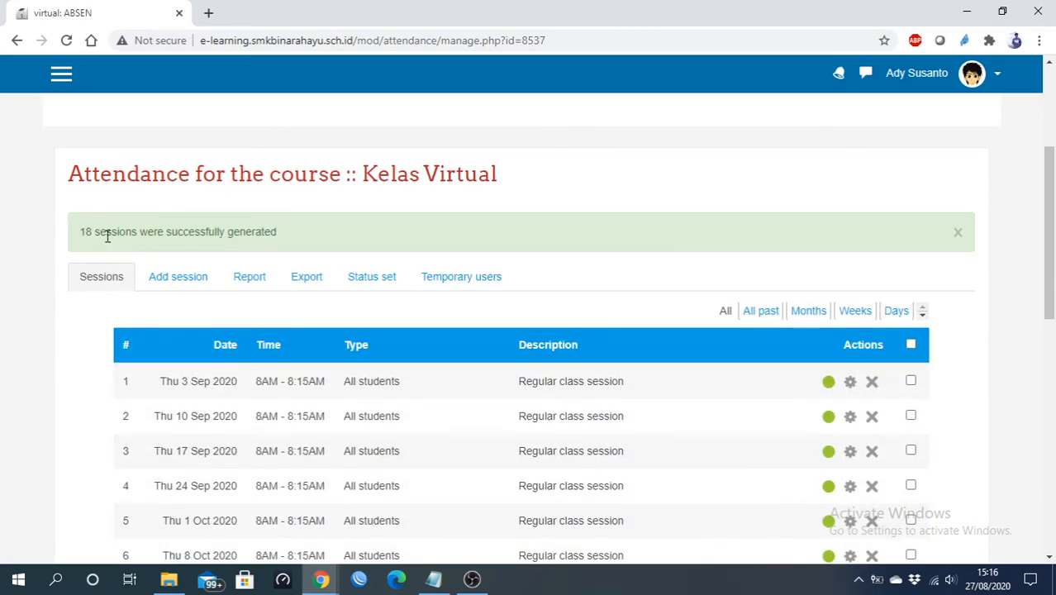
pyautogui.scroll(-2, 176, 253)
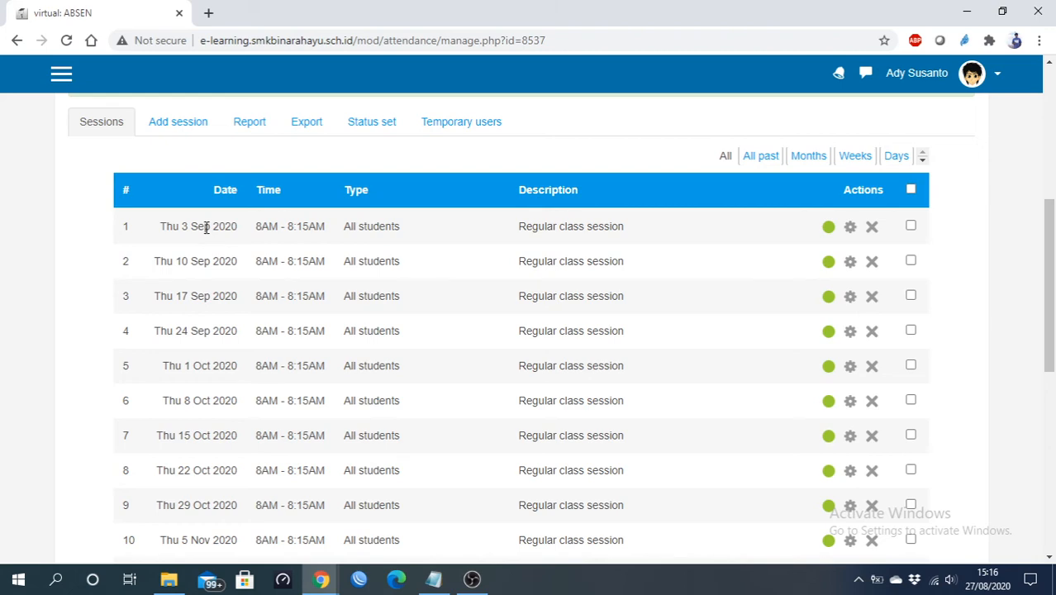
pyautogui.scroll(-6, 206, 227)
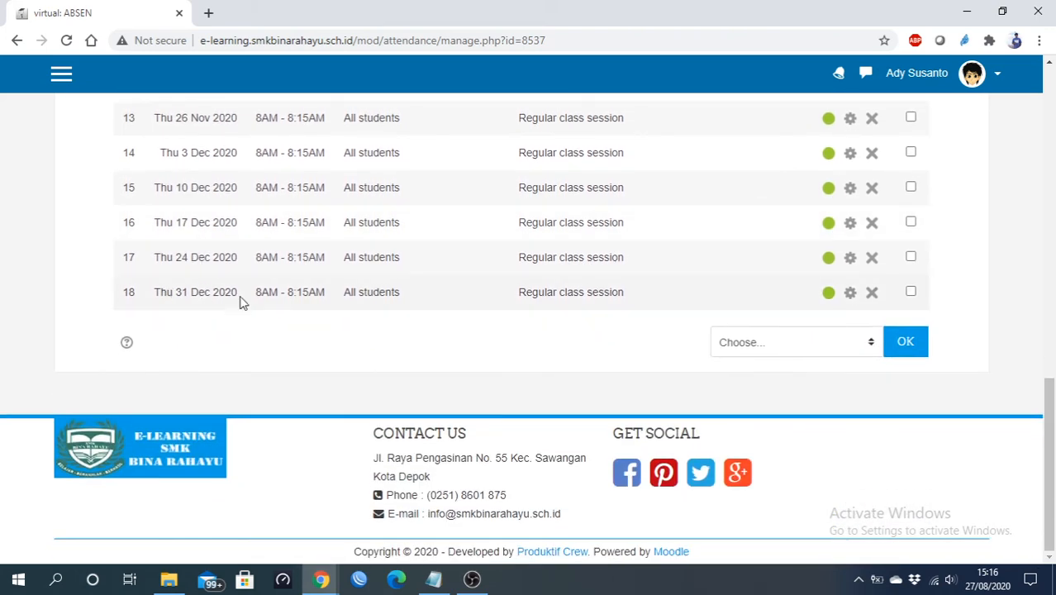
pyautogui.scroll(7, 204, 302)
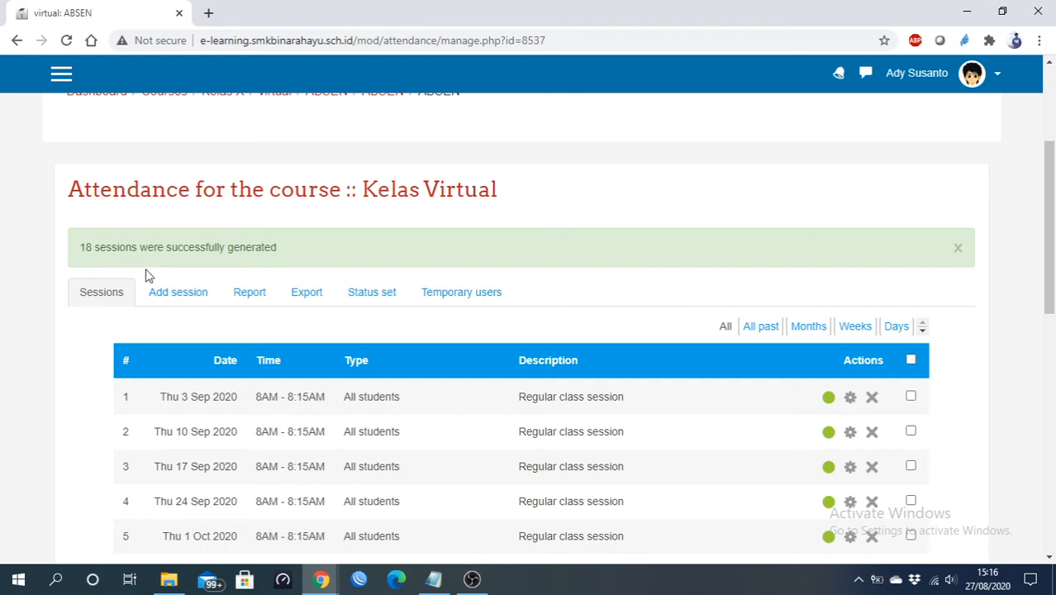
pyautogui.scroll(-3, 147, 275)
pyautogui.scroll(-5, 210, 271)
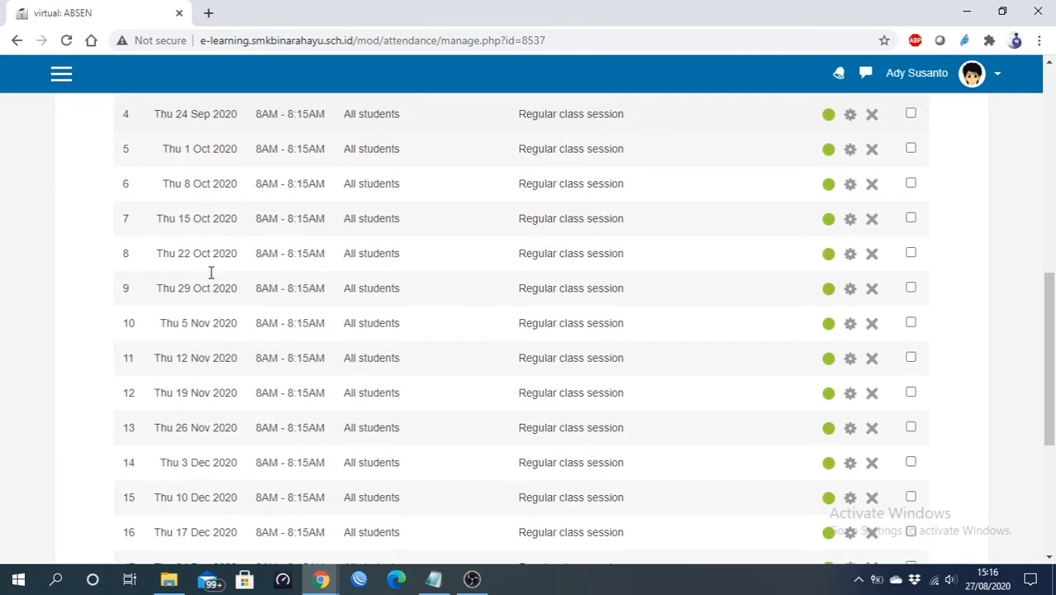
pyautogui.scroll(5, 343, 307)
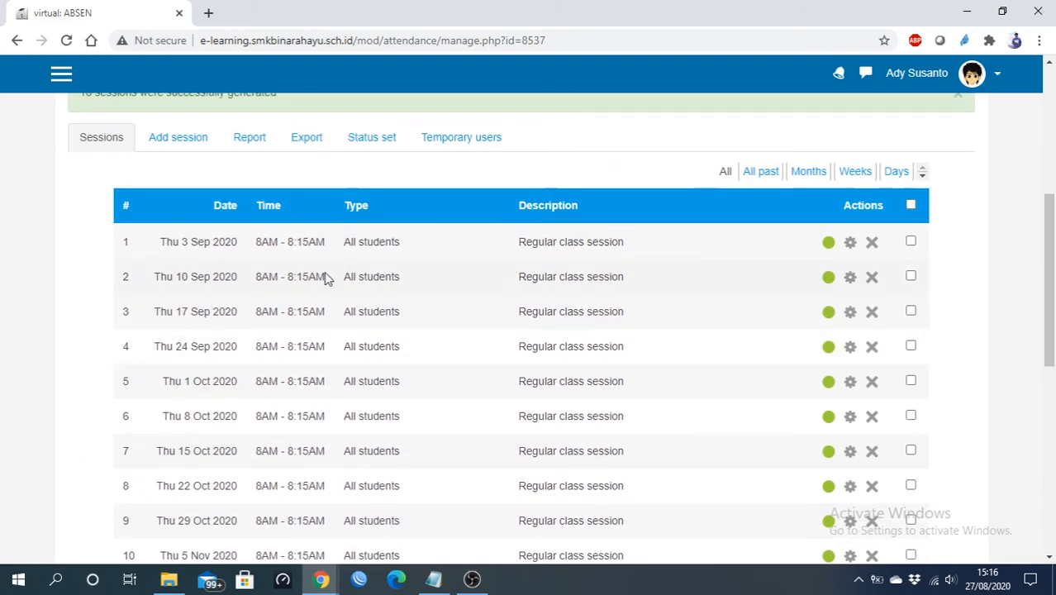
pyautogui.scroll(2, 268, 294)
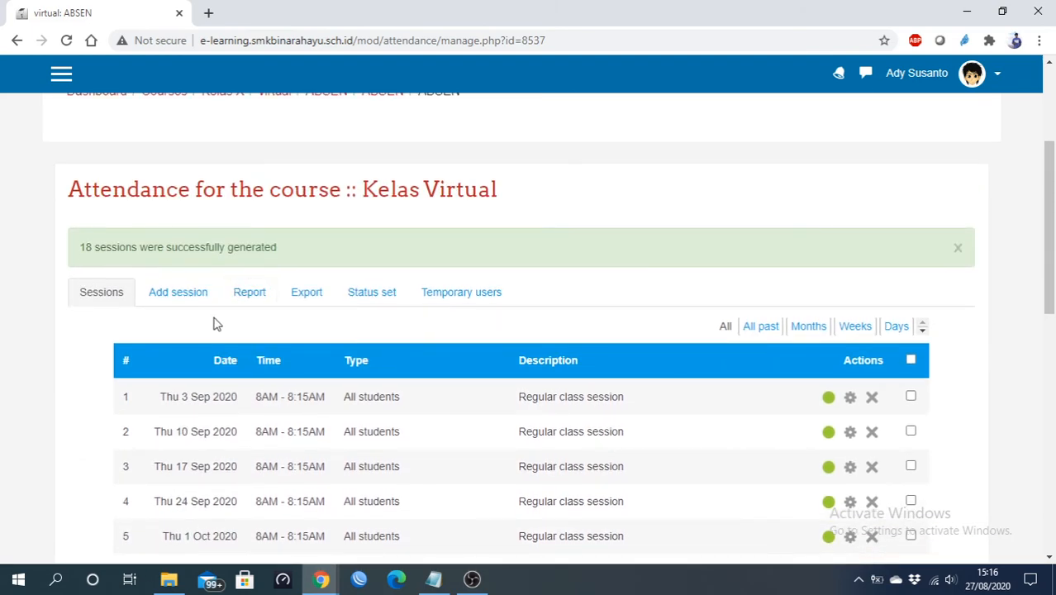
pyautogui.scroll(2, 271, 302)
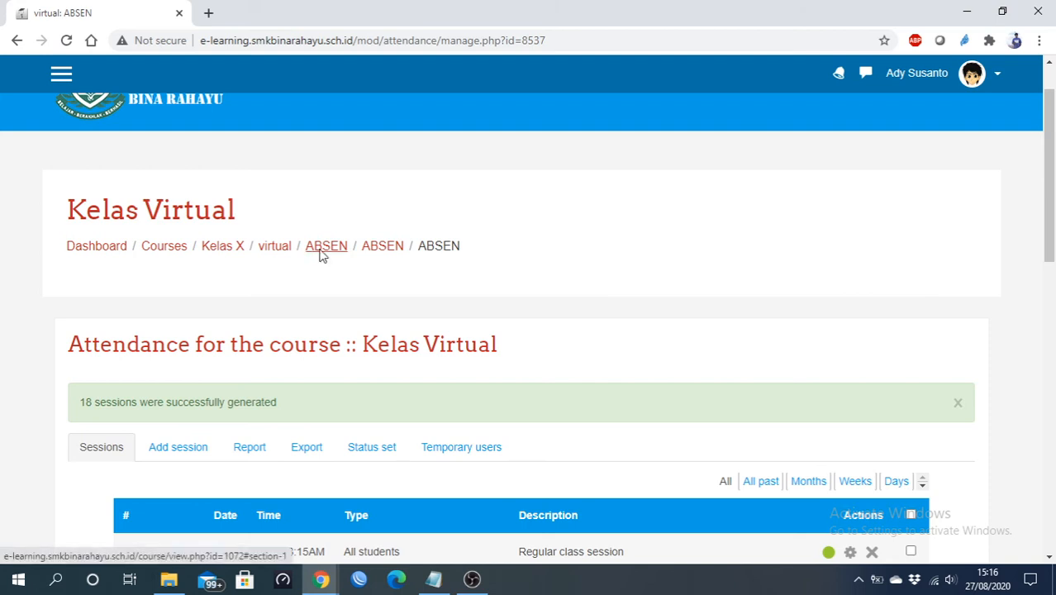
pyautogui.click(322, 248)
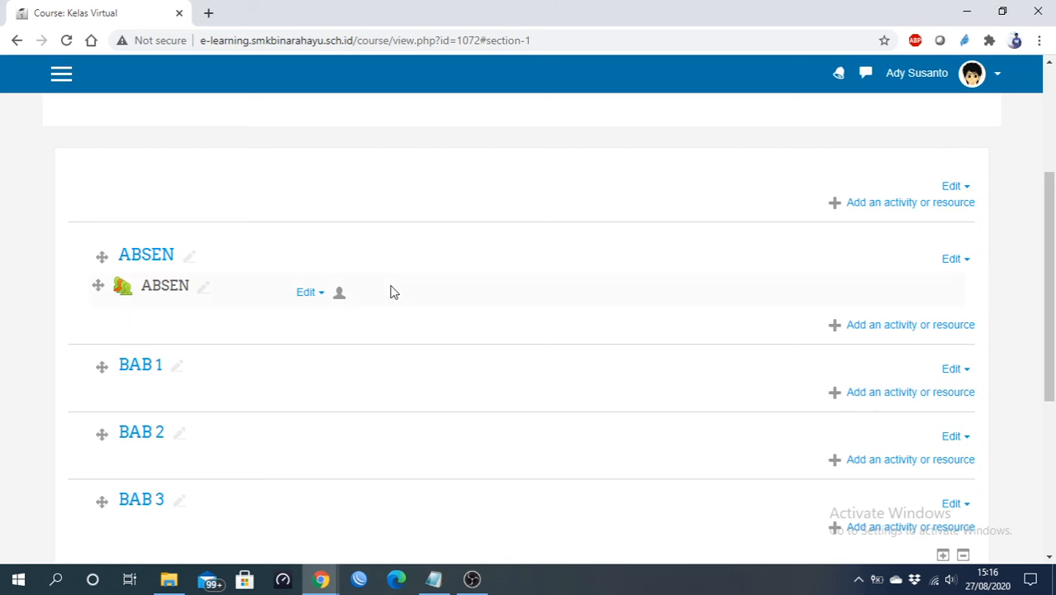
# - Switch to the student's incognito browser window and open the Kelas Virtual course
pyautogui.moveTo(312, 583)
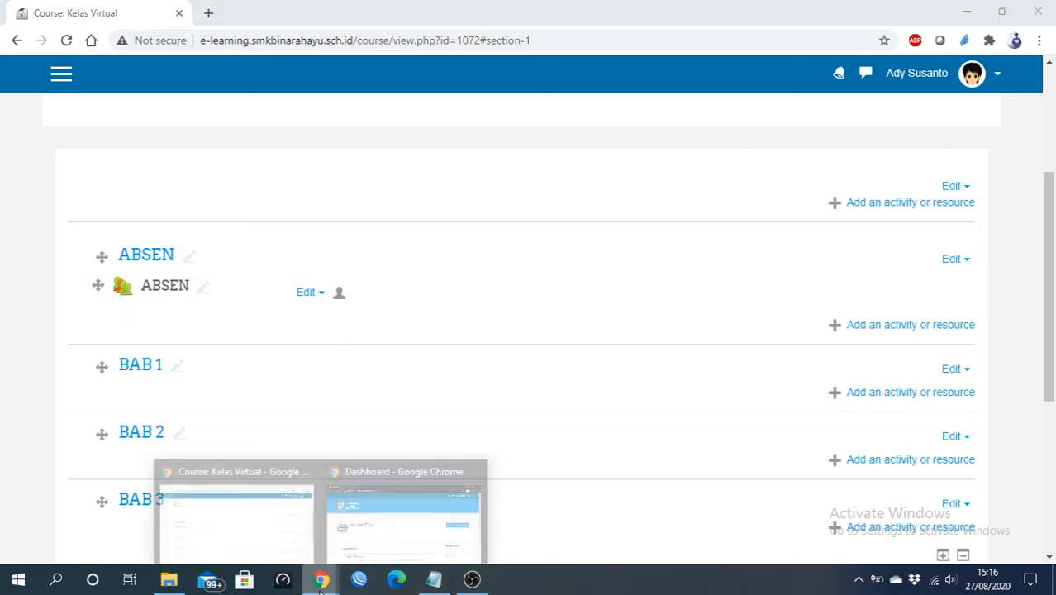
pyautogui.click(393, 517)
pyautogui.scroll(-1, 355, 248)
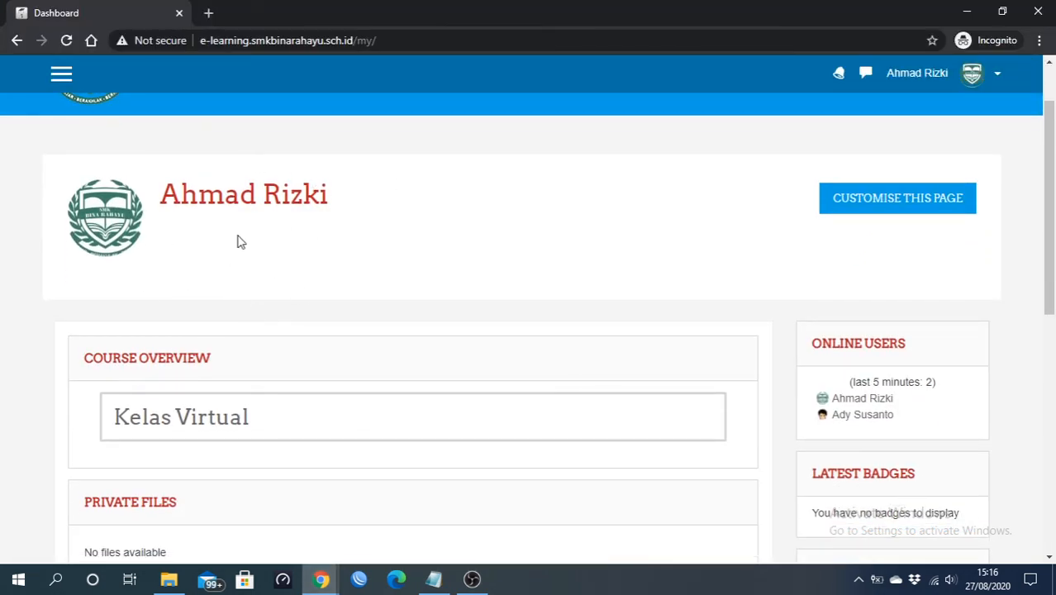
pyautogui.scroll(-1, 234, 237)
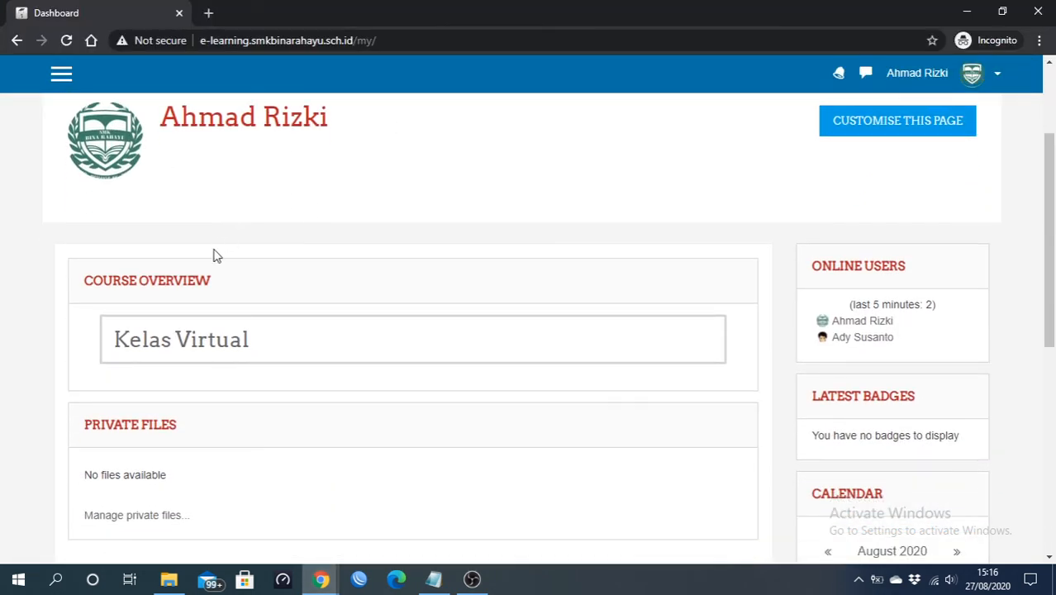
pyautogui.click(192, 351)
pyautogui.scroll(-3, 248, 316)
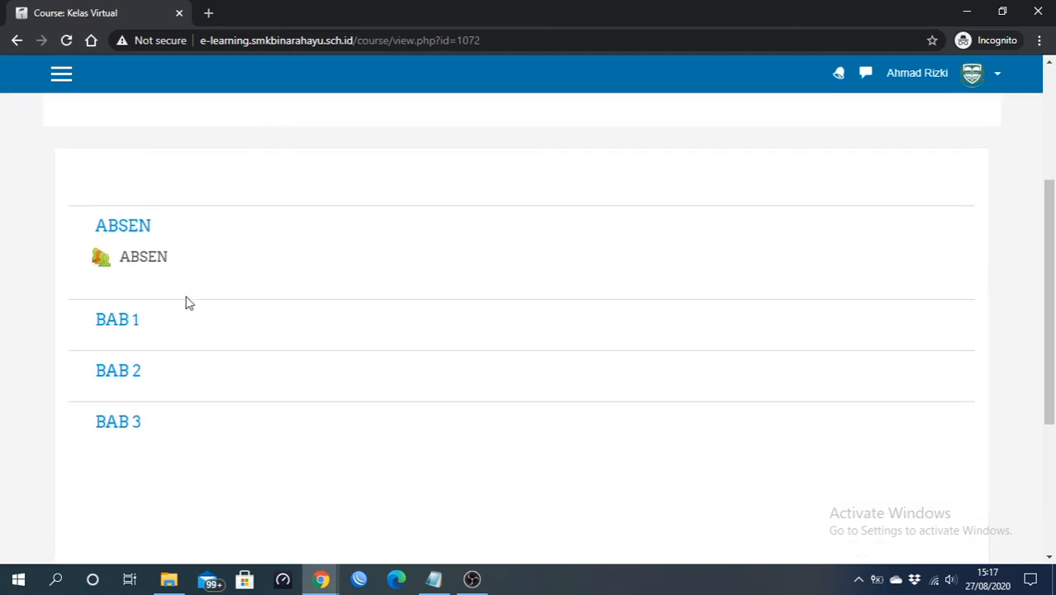
# - Open the ABSEN activity as the student and examine the session dates, statuses and points
pyautogui.click(145, 263)
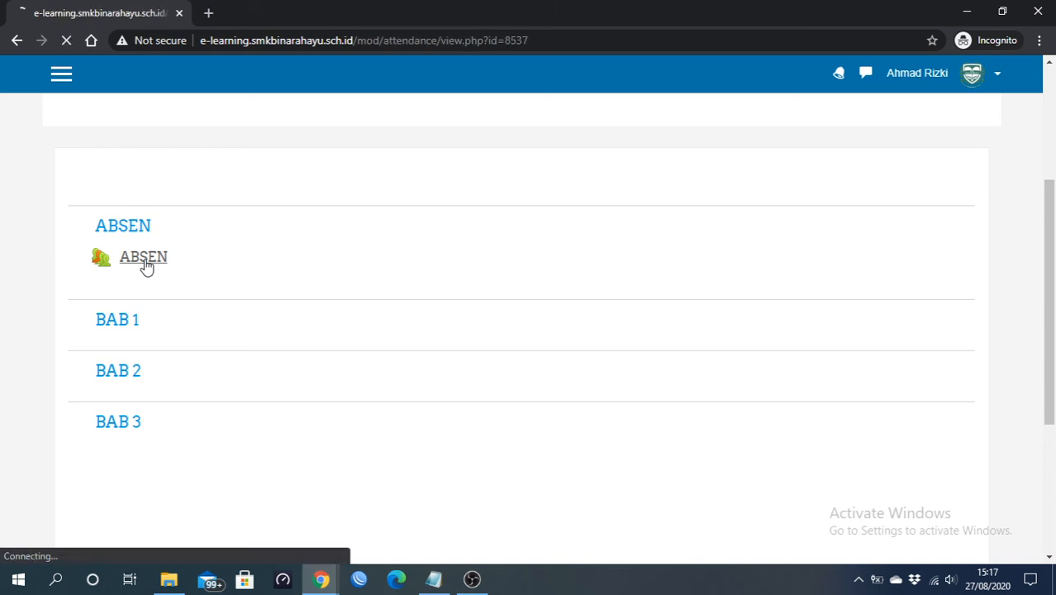
pyautogui.scroll(-3, 198, 258)
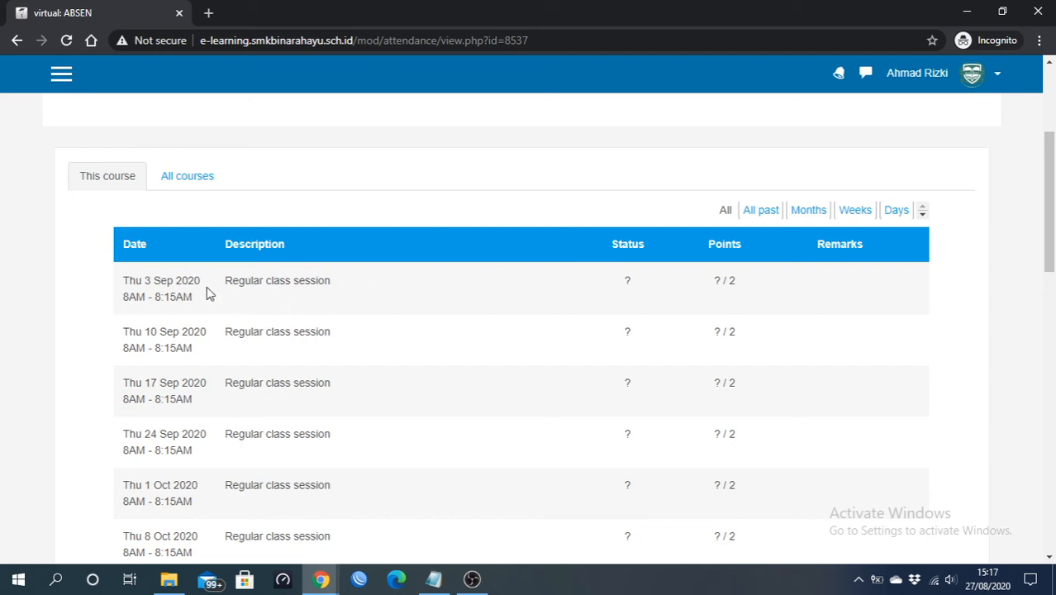
pyautogui.scroll(1, 199, 296)
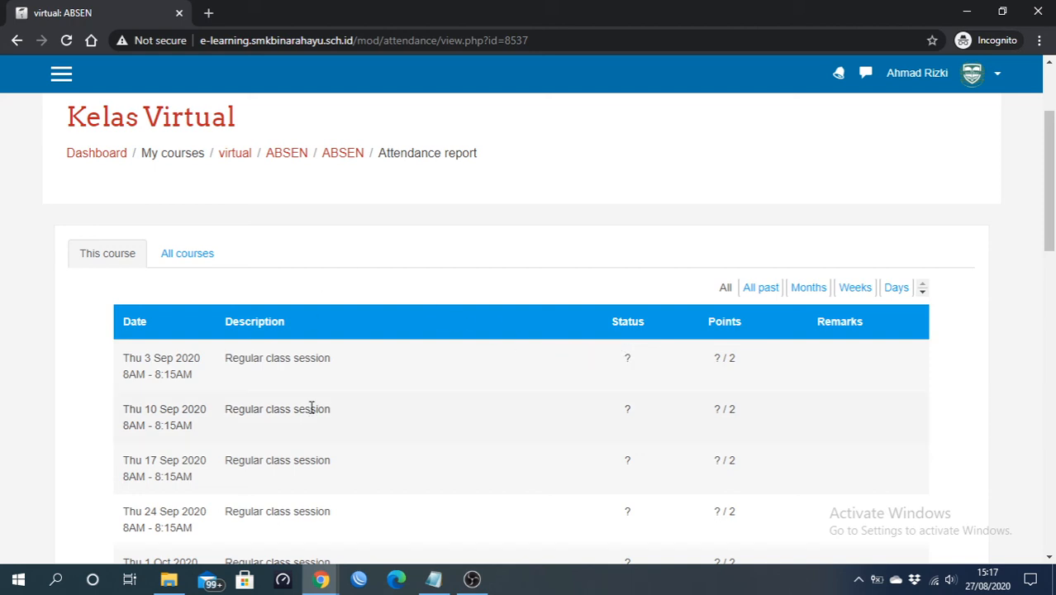
# - Switch back to the teacher's browser window and open the Administrasi Infrastruktur Jaringan - XII.1 course from the dashboard
pyautogui.hotkey('alt', 'Tab')
pyautogui.scroll(2, 451, 254)
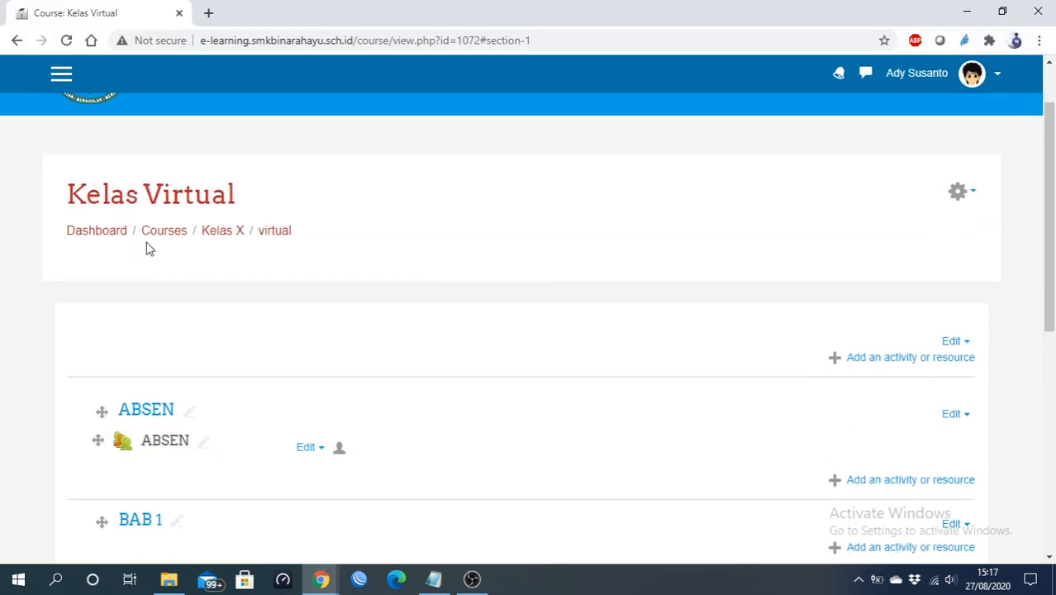
pyautogui.scroll(1, 118, 314)
pyautogui.scroll(-1, 165, 326)
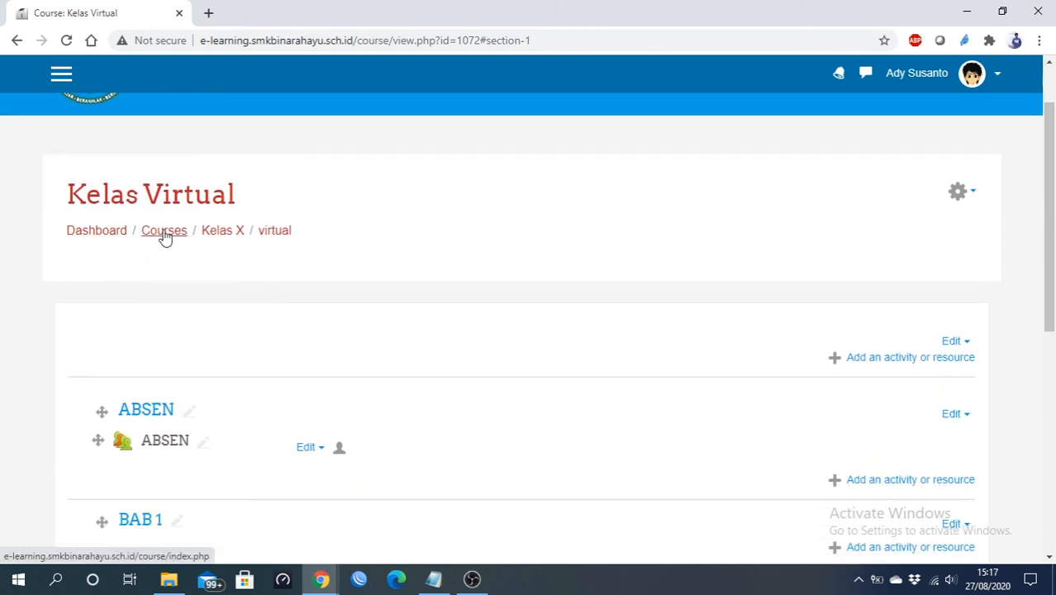
pyautogui.click(113, 232)
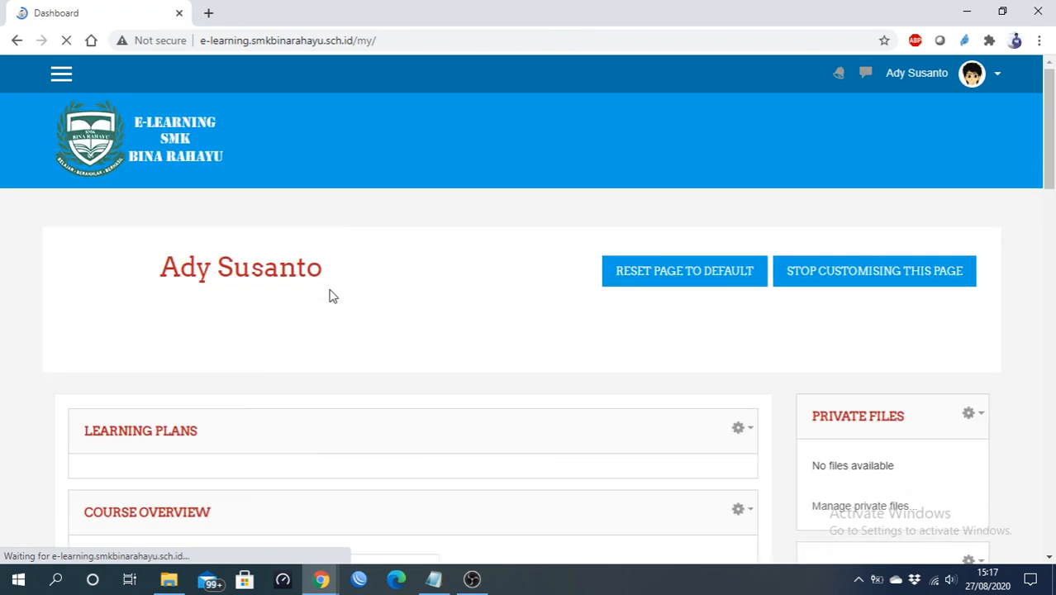
pyautogui.scroll(-5, 329, 294)
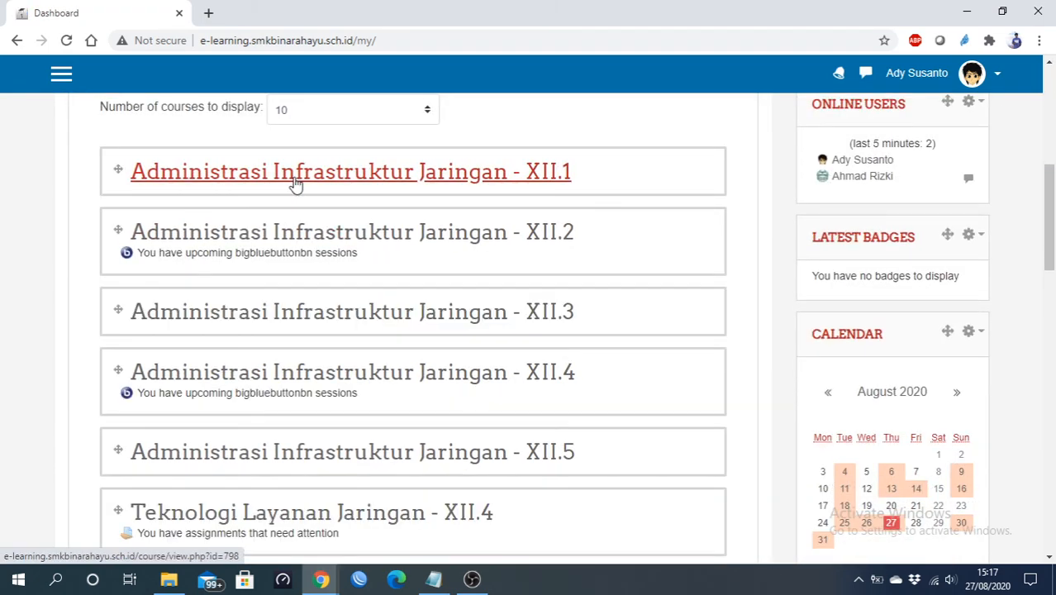
pyautogui.click(369, 187)
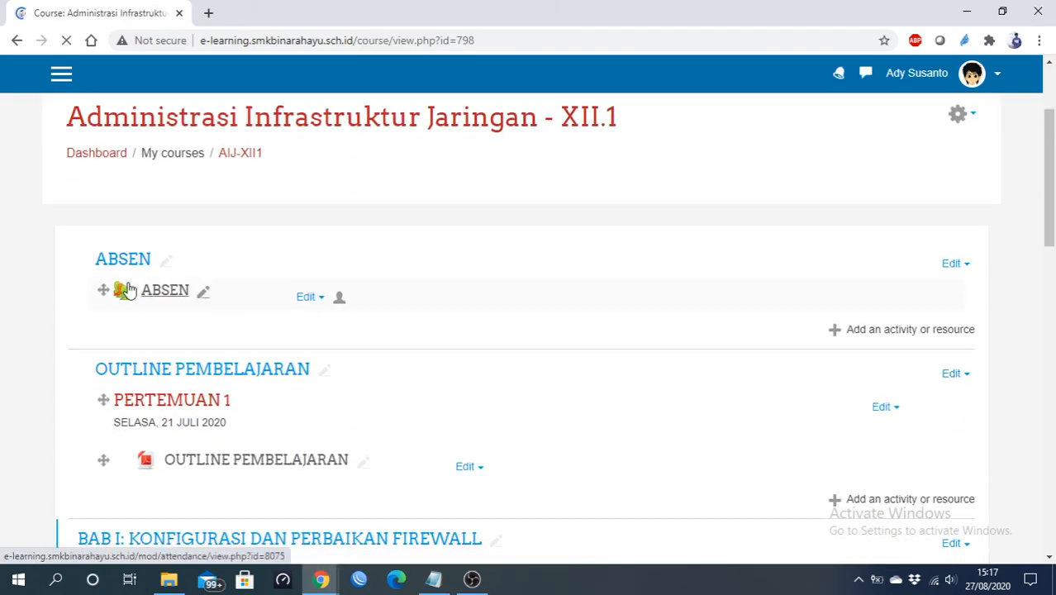
# - Open the course's ABSEN activity and show the attendance for the 25 August 2020 8AM - 8:15AM session
pyautogui.click(153, 287)
pyautogui.scroll(-4, 370, 262)
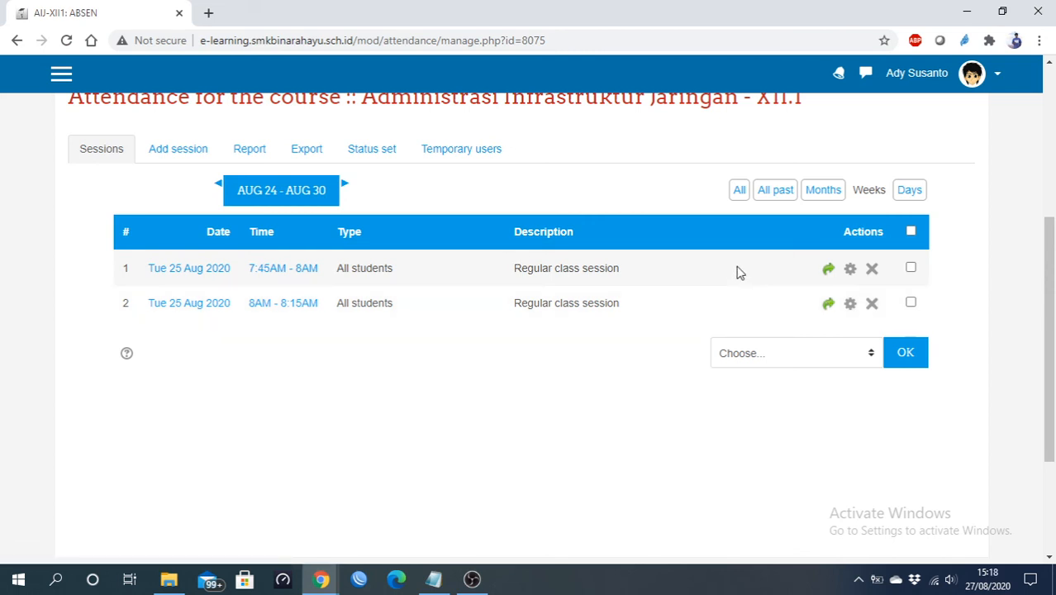
pyautogui.click(829, 305)
# - Examine the student list for H, A, I and S statuses and self-recorded remarks
pyautogui.scroll(-4, 759, 316)
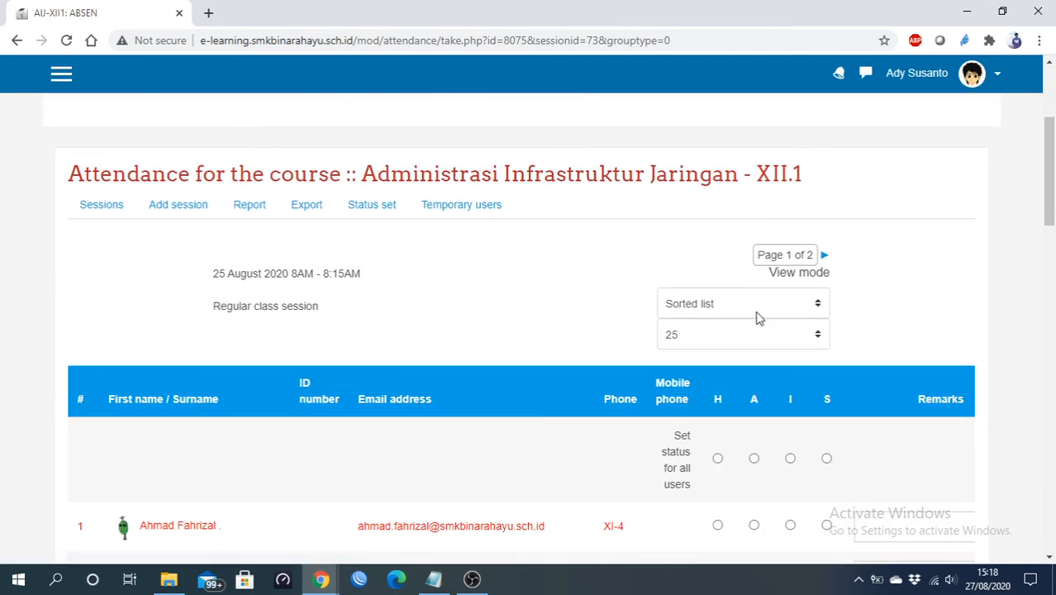
pyautogui.scroll(-5, 754, 316)
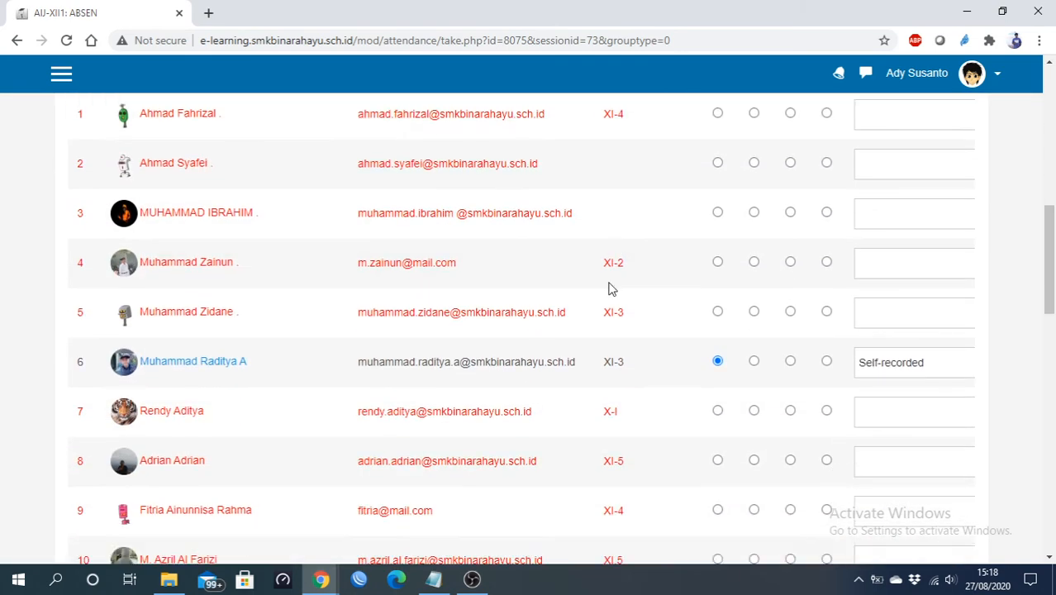
pyautogui.scroll(1, 452, 319)
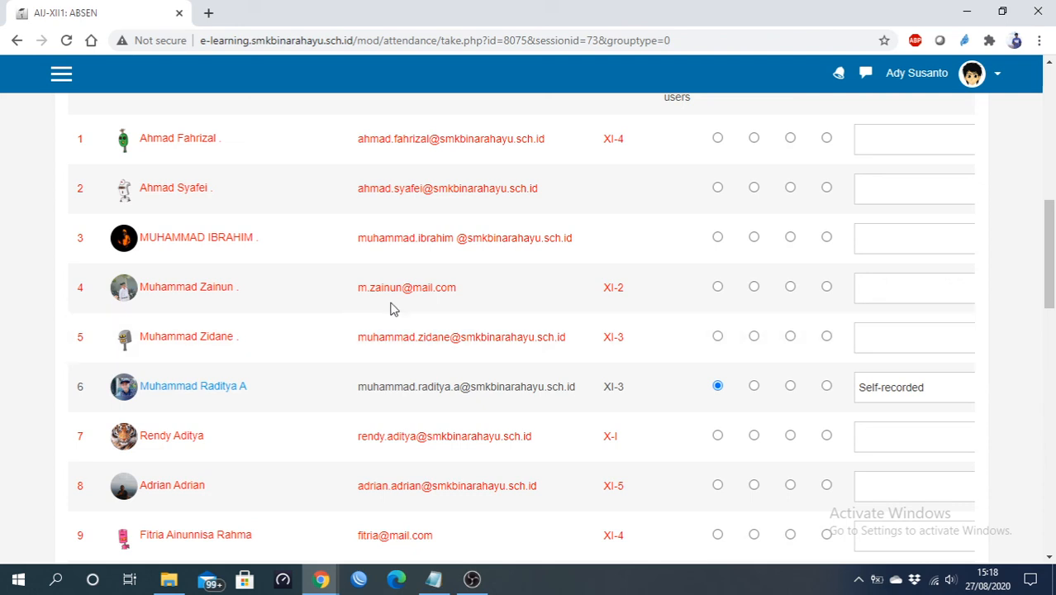
pyautogui.scroll(-1, 493, 304)
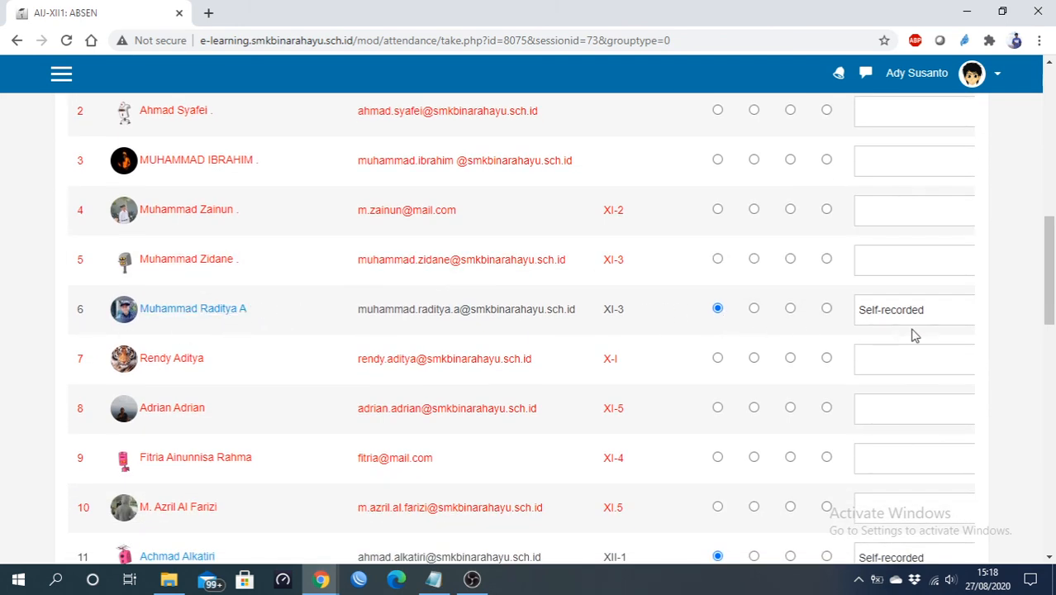
pyautogui.scroll(1, 744, 340)
pyautogui.scroll(1, 344, 259)
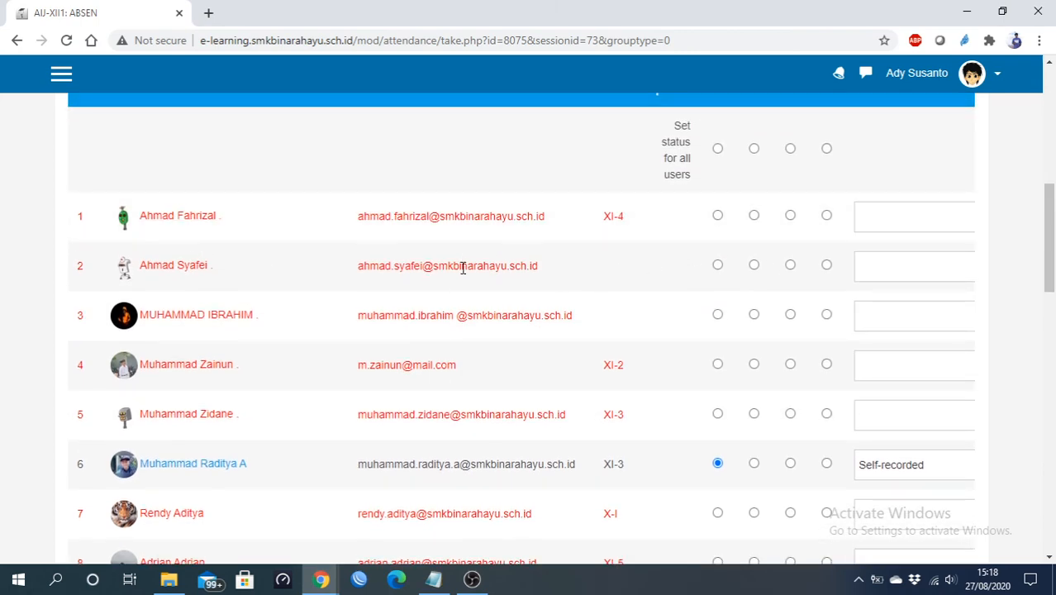
pyautogui.scroll(1, 459, 269)
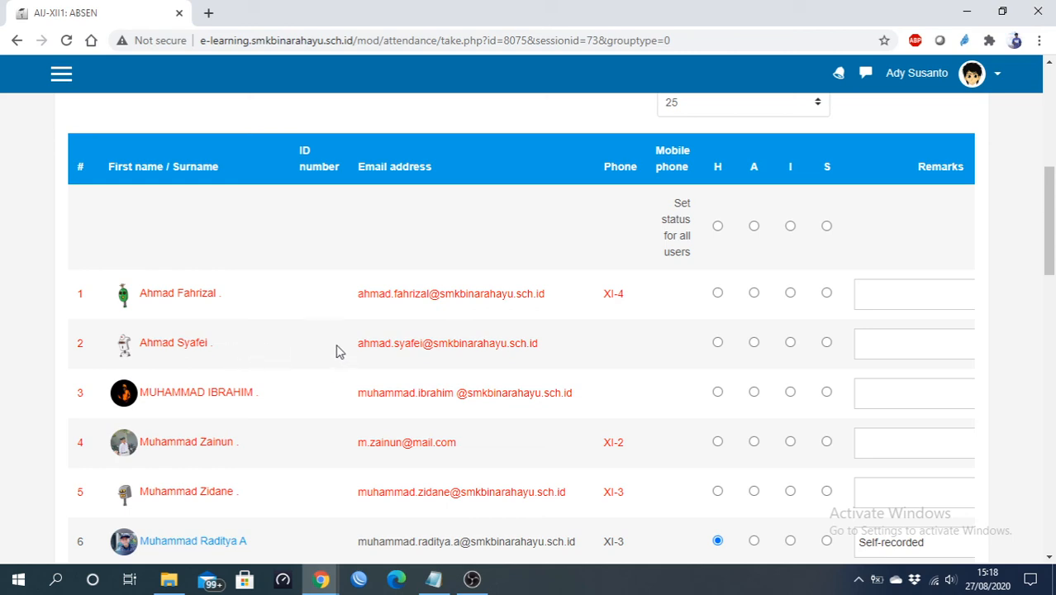
# - Manually set the second student's attendance status in the 25 August session, trying several options and choosing H
pyautogui.scroll(5, 383, 334)
pyautogui.scroll(-3, 382, 333)
pyautogui.scroll(-1, 383, 340)
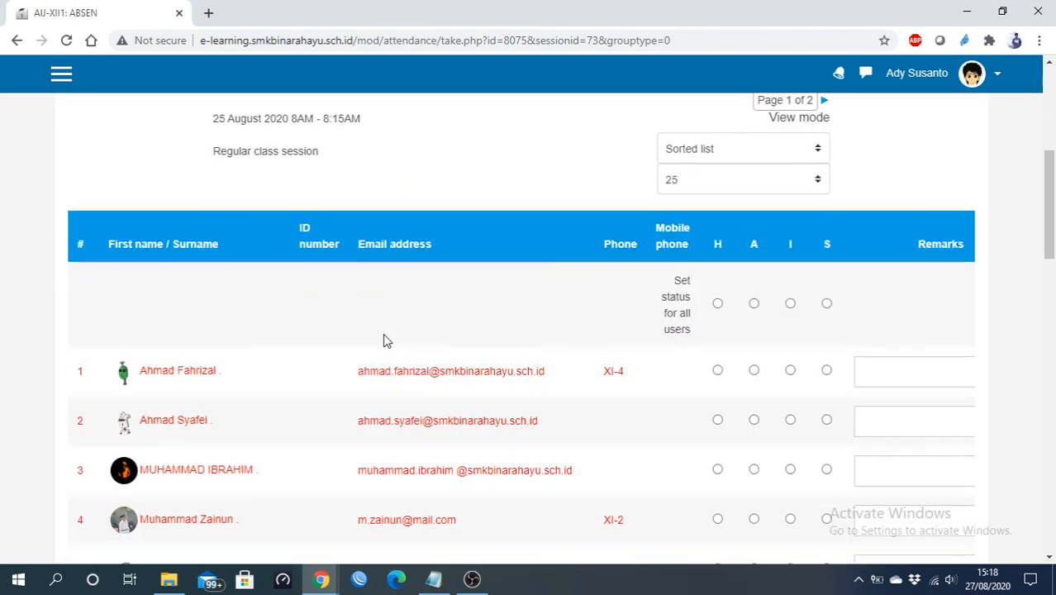
pyautogui.scroll(-2, 397, 410)
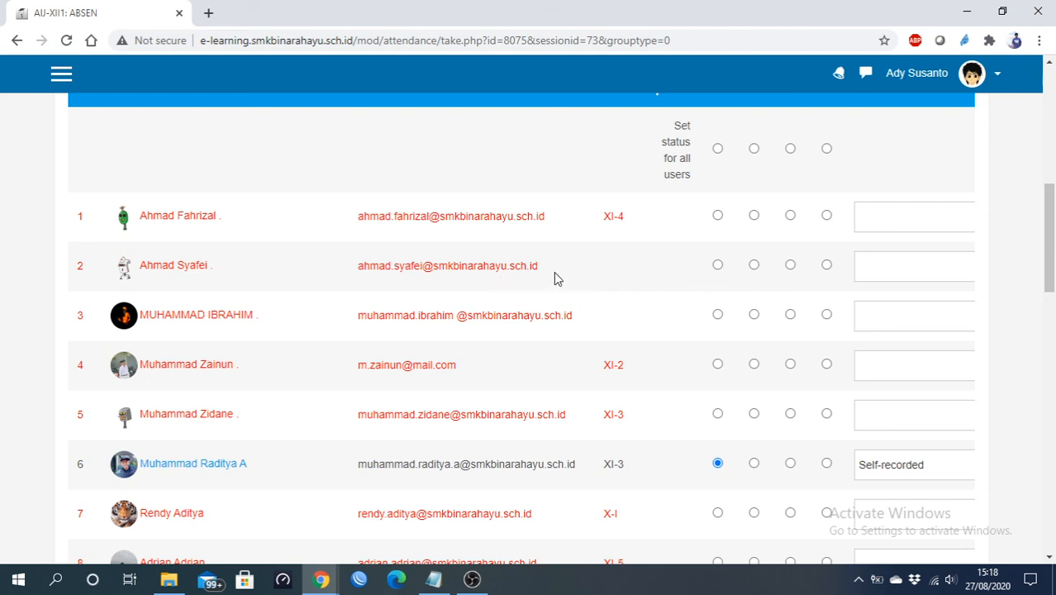
pyautogui.scroll(1, 632, 286)
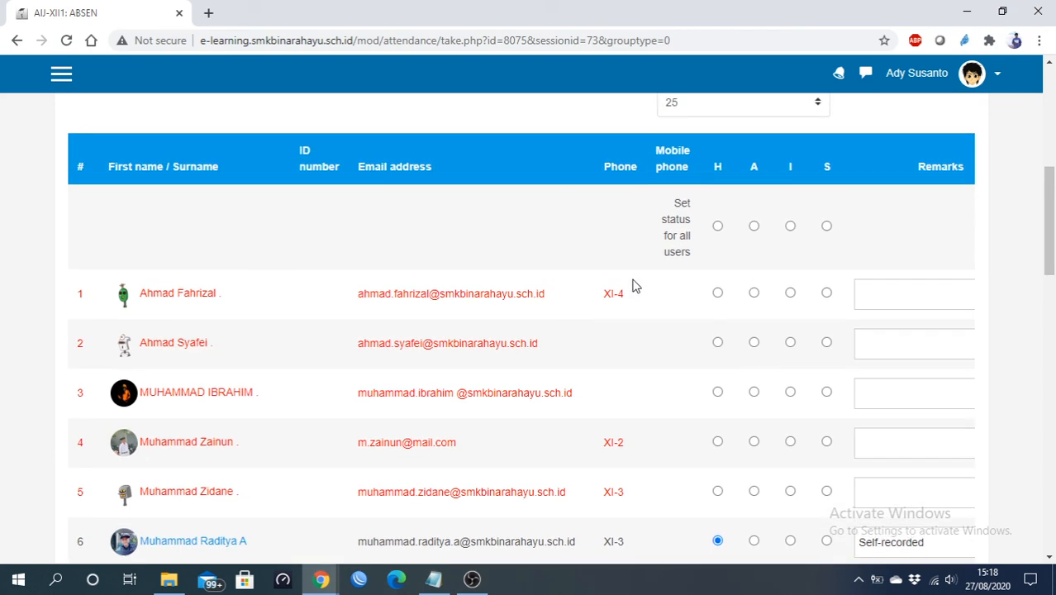
pyautogui.click(754, 344)
pyautogui.click(826, 344)
pyautogui.click(791, 344)
# - Examine the remaining student rows down to the option for saving attendance
pyautogui.scroll(-1, 292, 370)
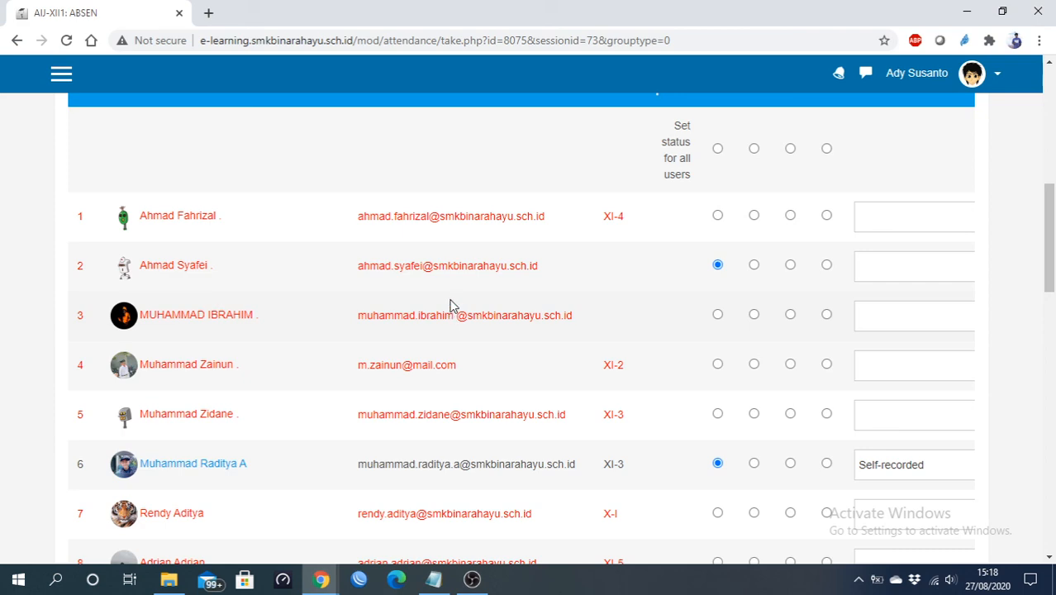
pyautogui.scroll(-1, 458, 312)
pyautogui.scroll(-2, 460, 307)
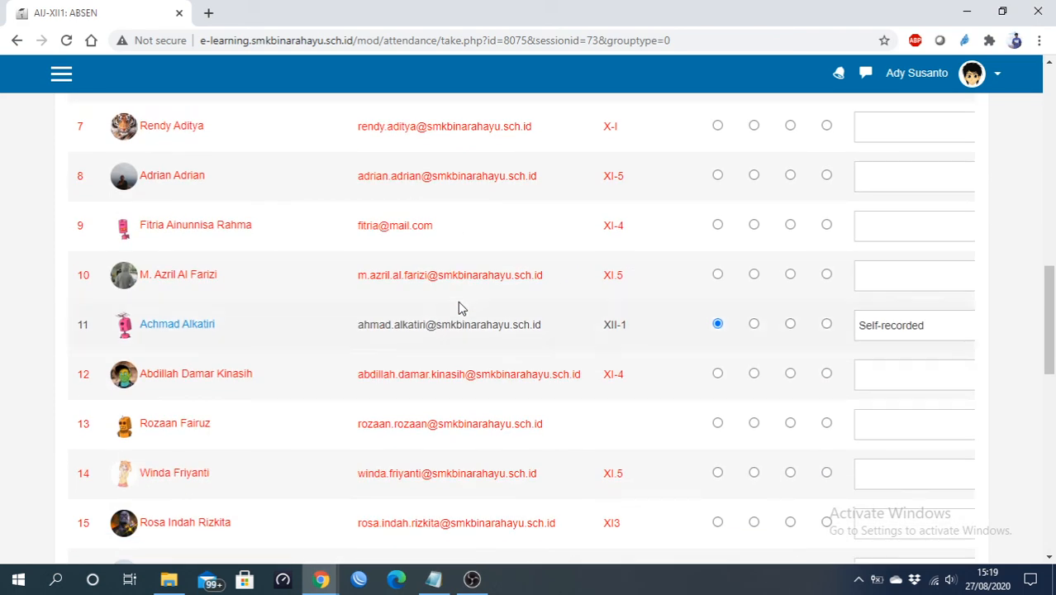
pyautogui.scroll(5, 578, 264)
pyautogui.scroll(-10, 579, 358)
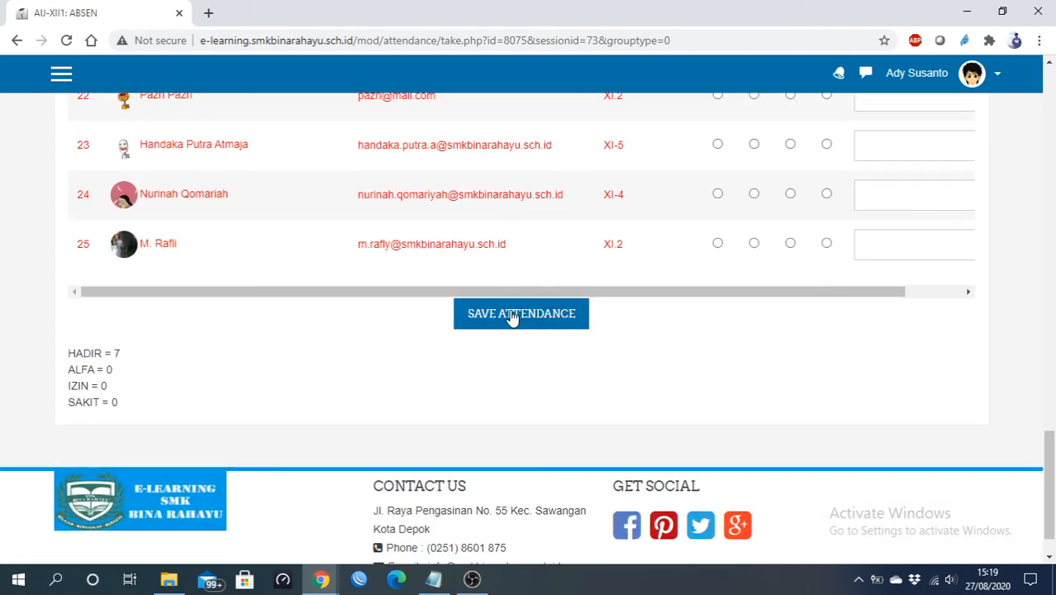
# - Return to the dashboard without saving the attendance and look through the course overview
pyautogui.scroll(6, 447, 291)
pyautogui.scroll(10, 339, 296)
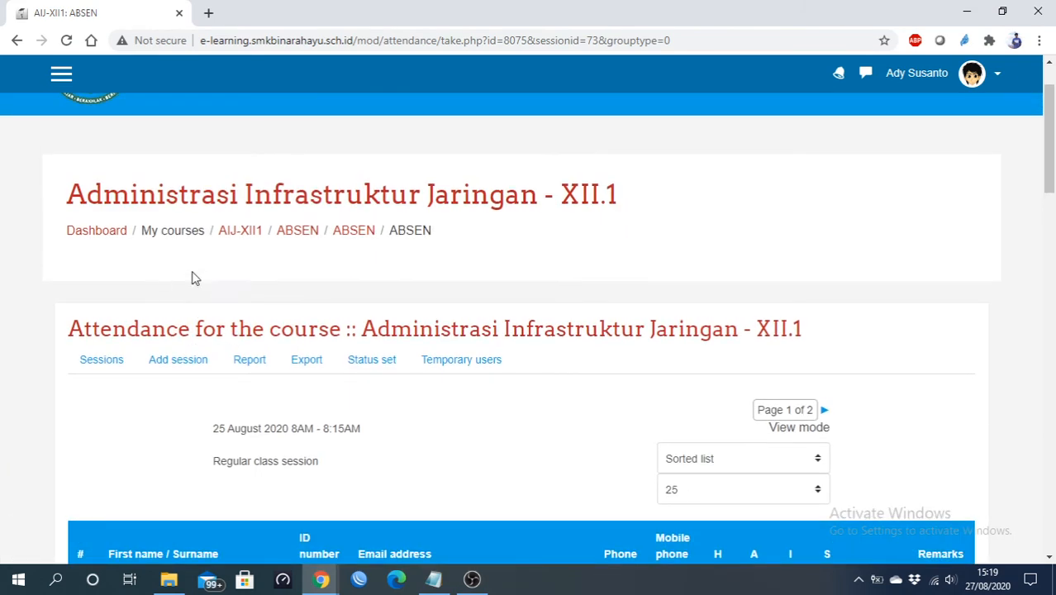
pyautogui.click(114, 235)
pyautogui.scroll(-5, 279, 245)
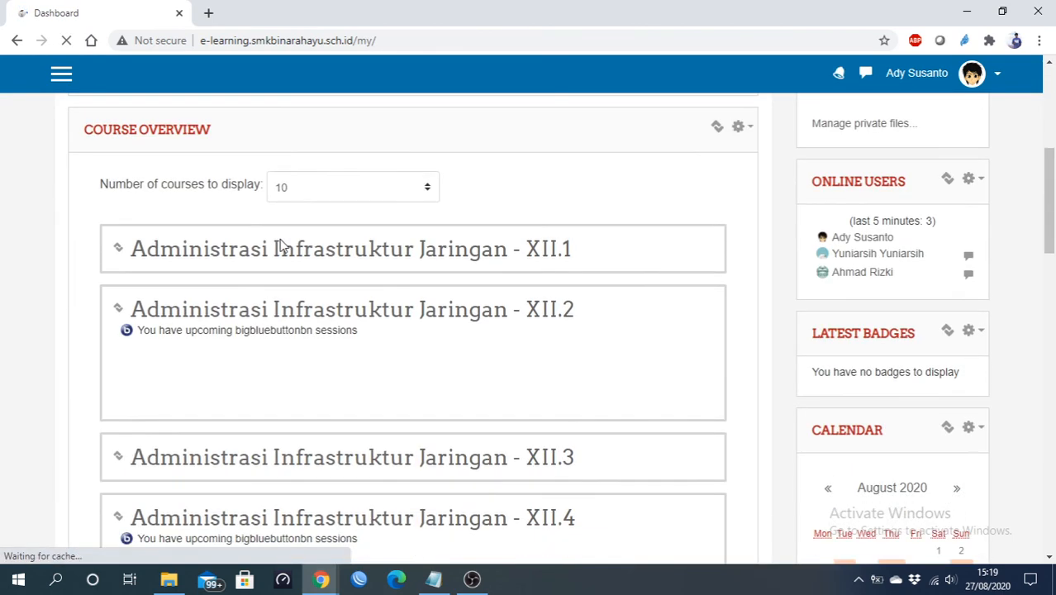
pyautogui.scroll(-5, 258, 244)
pyautogui.scroll(5, 259, 244)
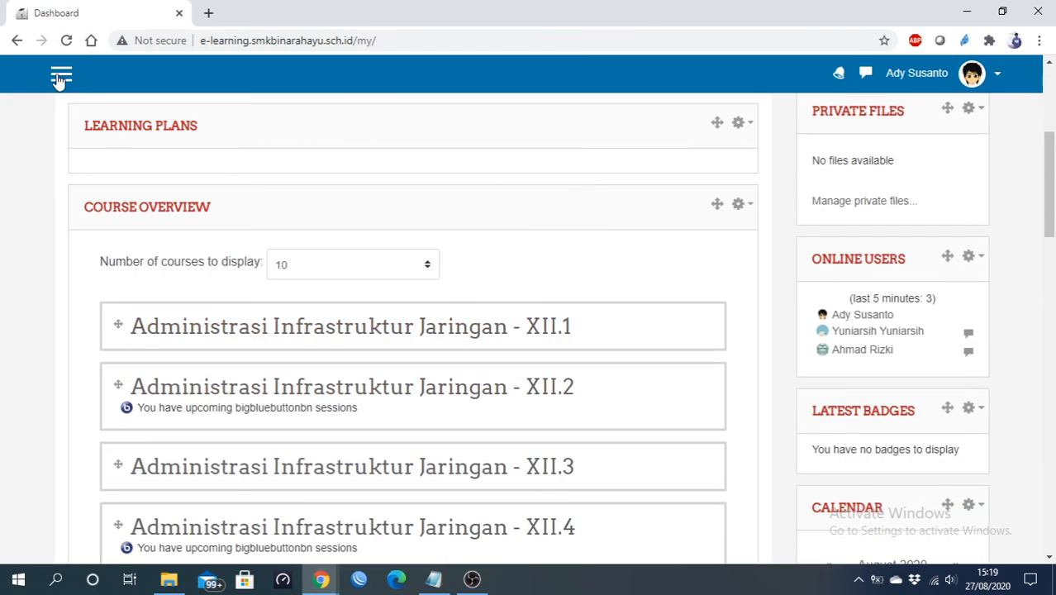
# - Go back through the visited pages to the Kelas Virtual course and show its ABSEN activity and BAB sections
pyautogui.click(17, 41)
pyautogui.click(17, 41)
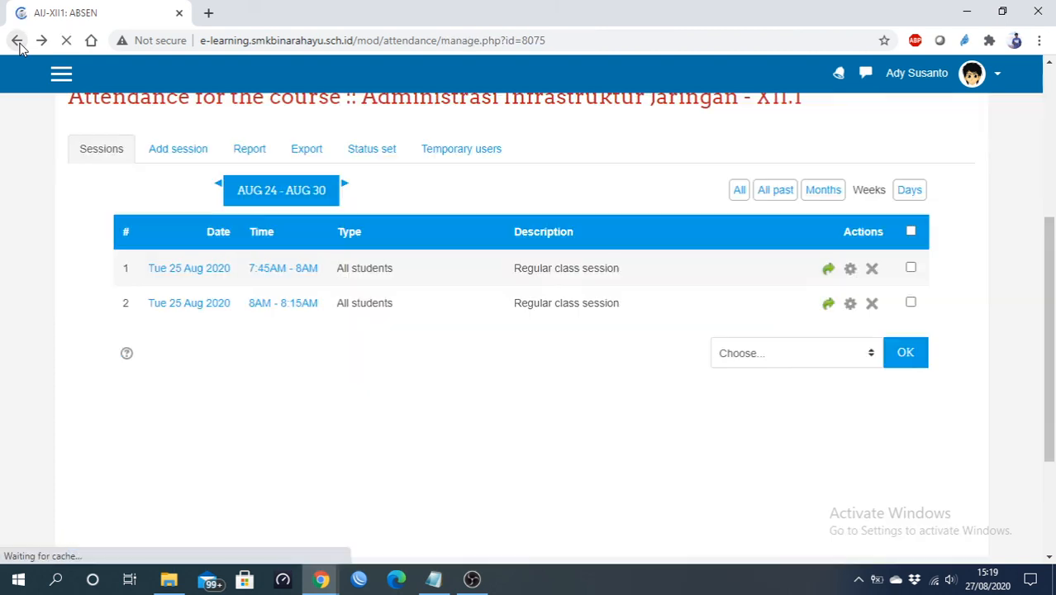
pyautogui.click(17, 41)
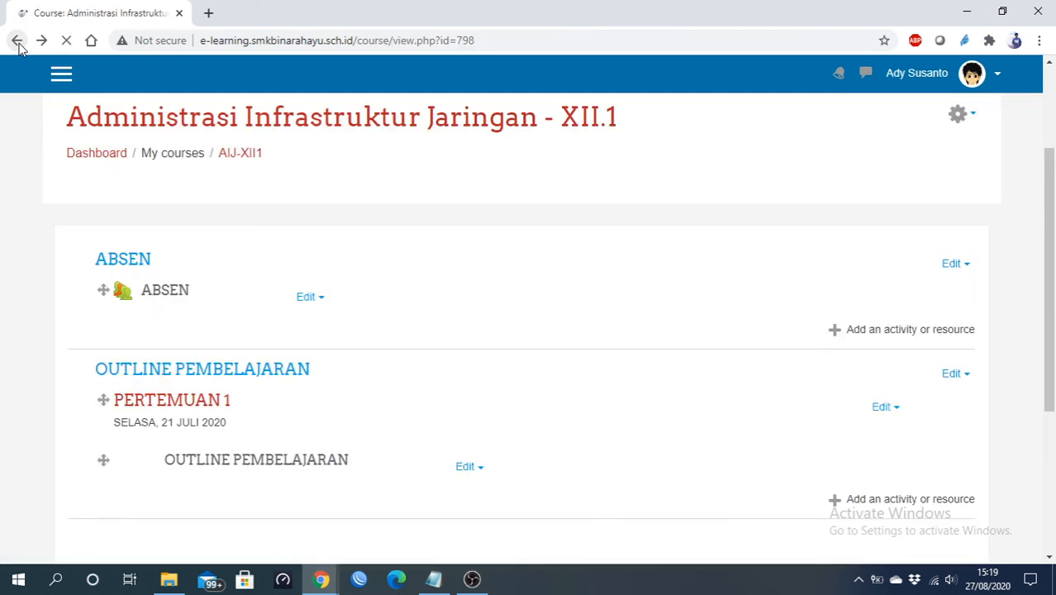
pyautogui.click(22, 43)
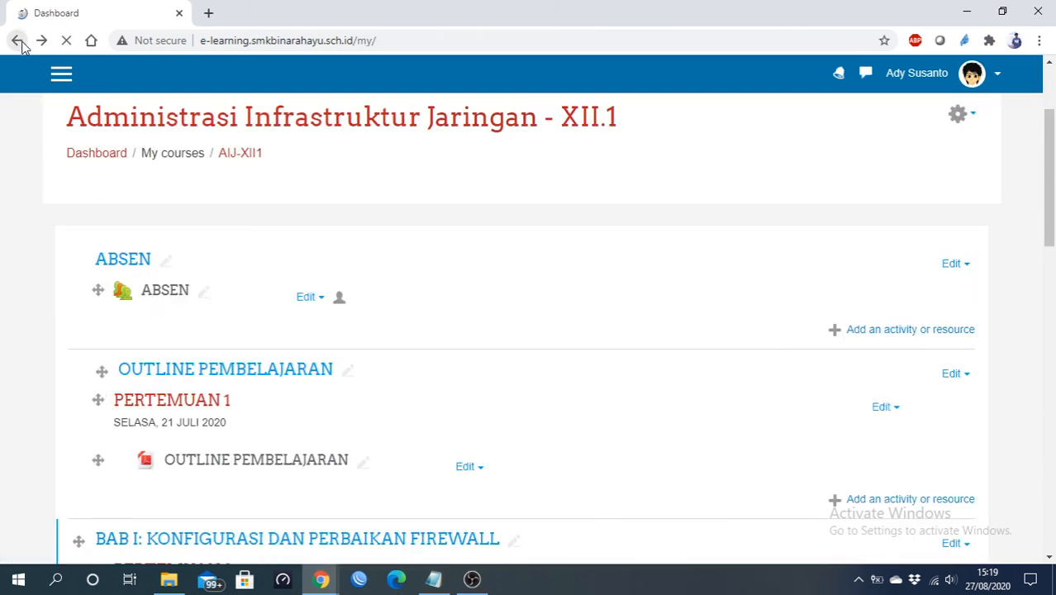
pyautogui.click(21, 43)
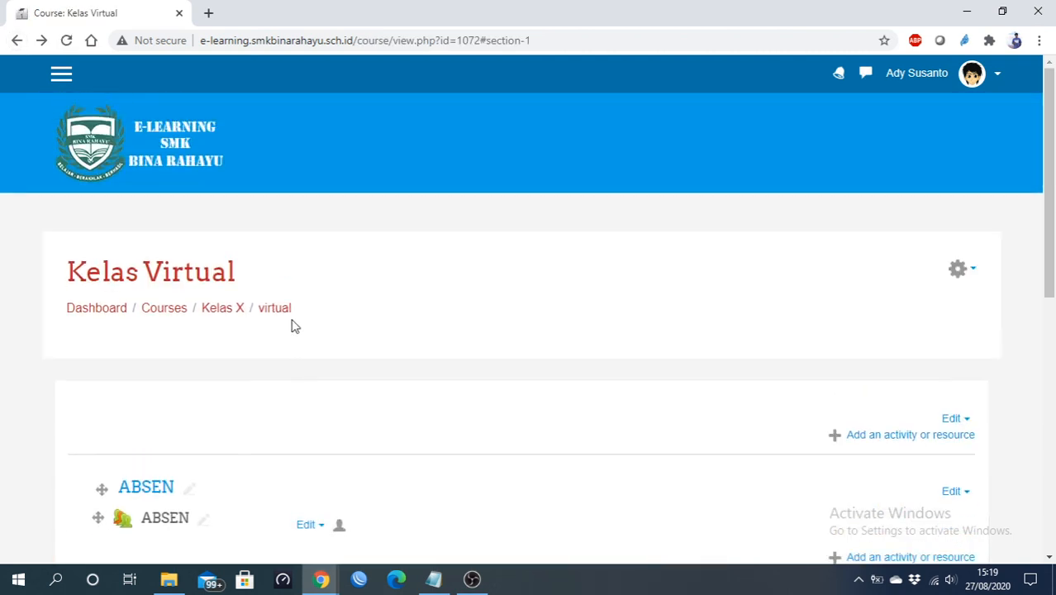
pyautogui.scroll(-2, 295, 326)
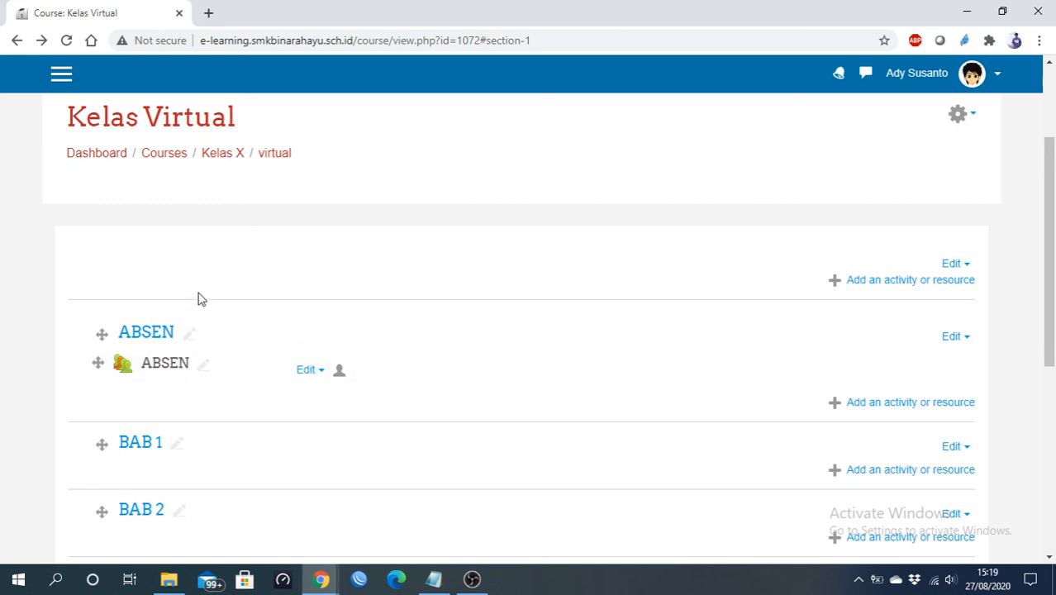
pyautogui.scroll(-2, 201, 302)
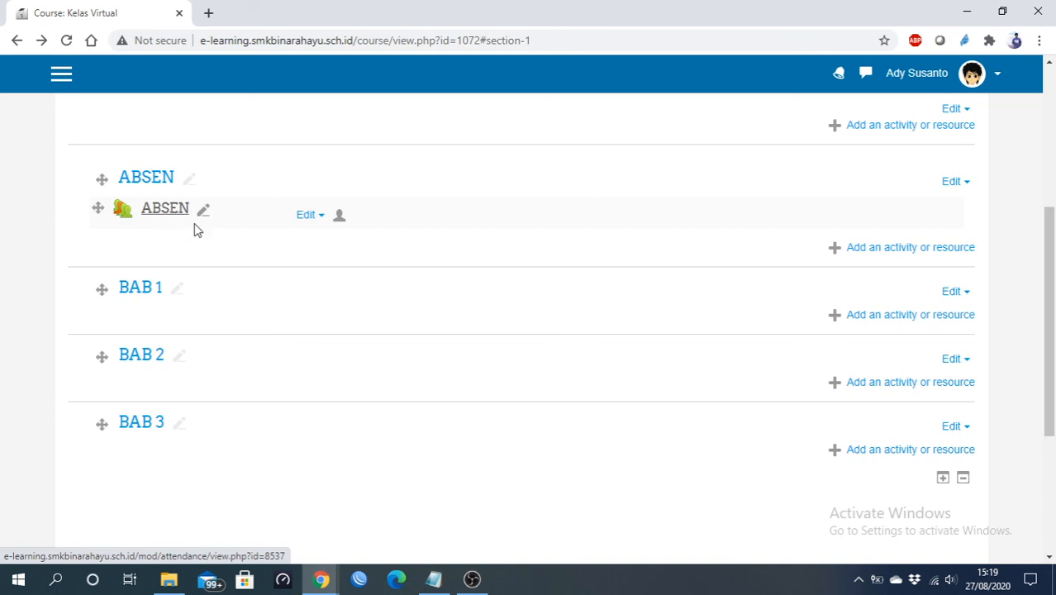
pyautogui.scroll(1, 244, 285)
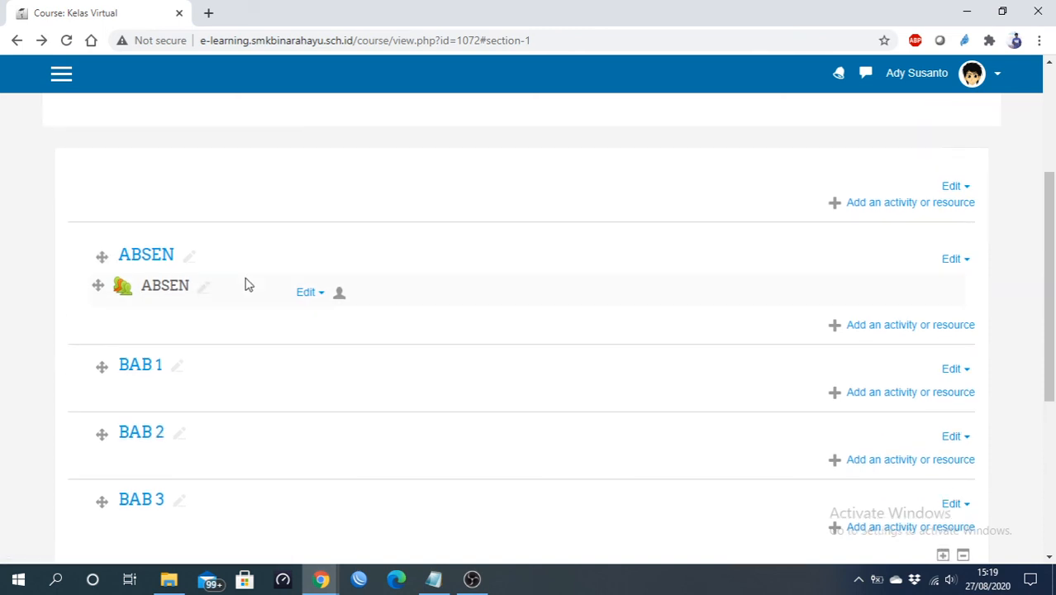